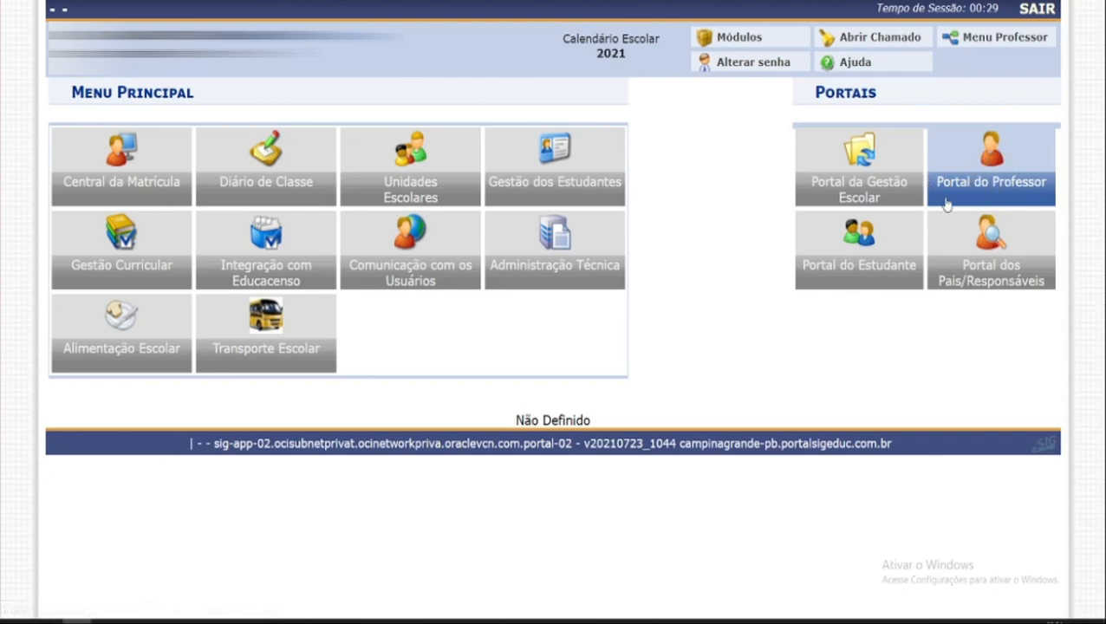
# Step: Open the Portal do Professor and start the Informar Conteúdo Ministrado operation from the Diário options
pyautogui.click(986, 148)
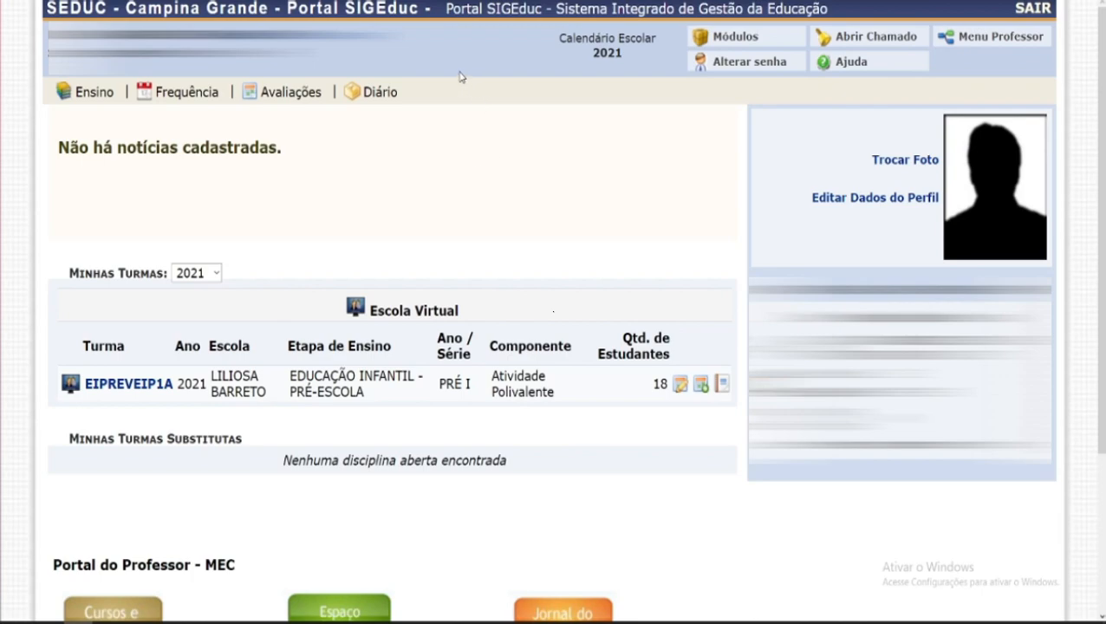
pyautogui.moveTo(384, 93)
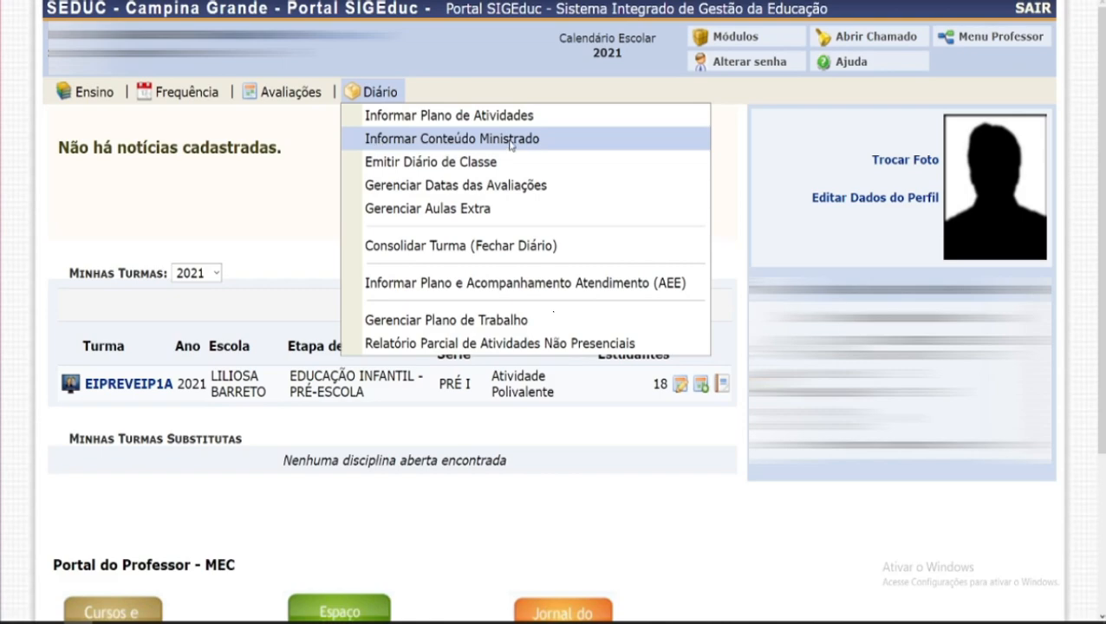
pyautogui.click(440, 147)
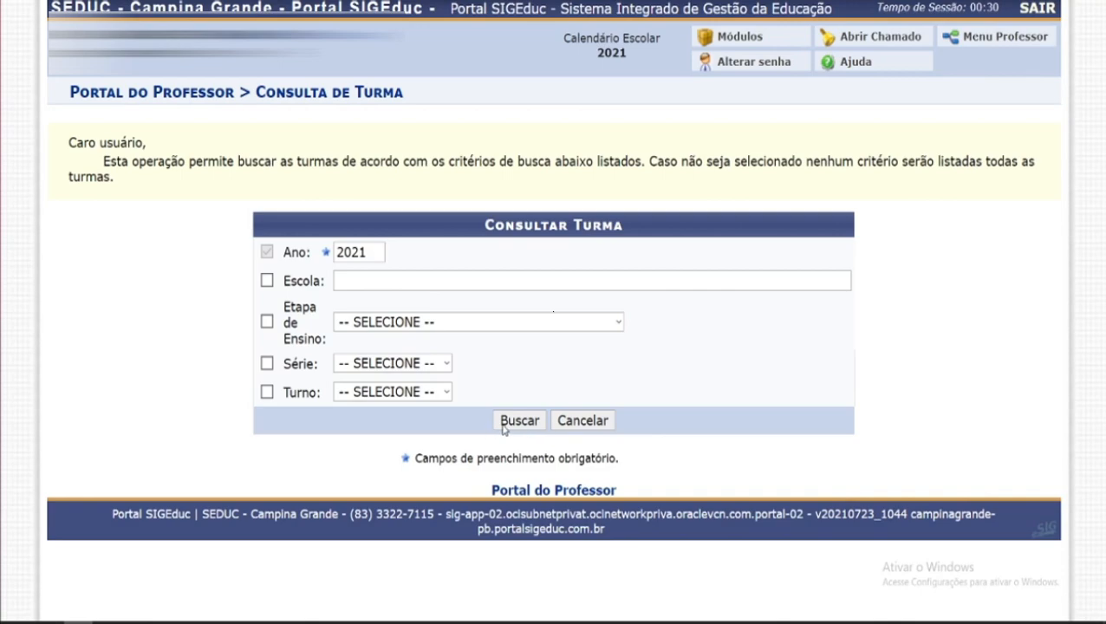
# Step: Search the teacher's classes for the year 2021 without extra filters
pyautogui.click(502, 422)
pyautogui.scroll(-2, 550, 381)
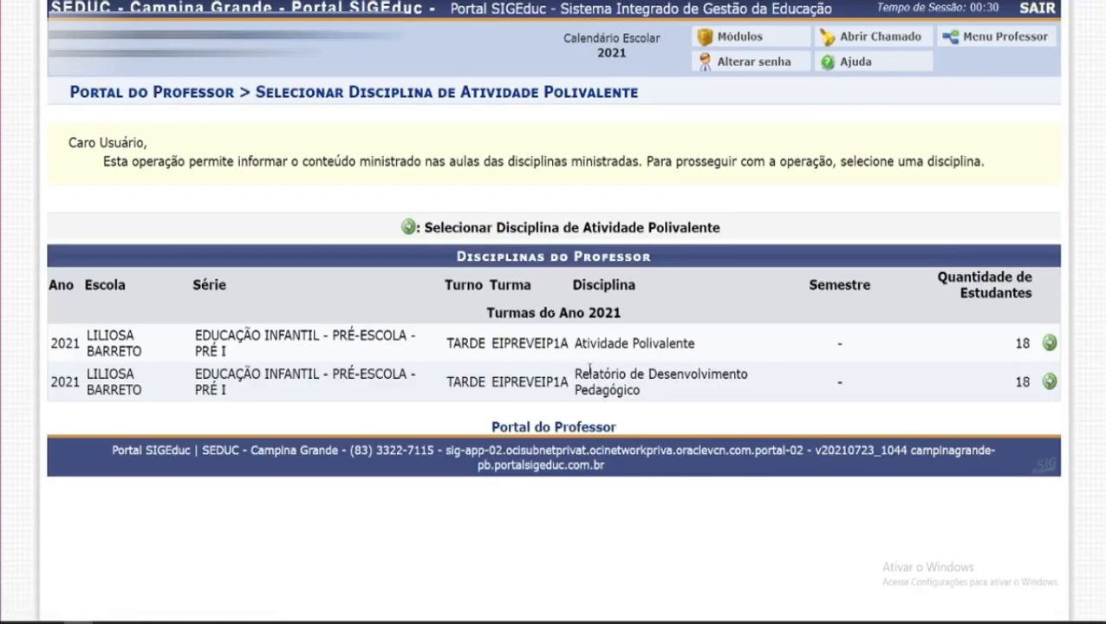
# Step: Examine the listed disciplines of class EIPREVEIP1A
pyautogui.moveTo(575, 346); pyautogui.dragTo(709, 351)
pyautogui.click(708, 352)
pyautogui.moveTo(660, 398); pyautogui.dragTo(575, 381)
pyautogui.click(668, 422)
pyautogui.moveTo(660, 400); pyautogui.dragTo(706, 352)
pyautogui.click(708, 365)
pyautogui.click(638, 361)
pyautogui.moveTo(573, 347); pyautogui.dragTo(698, 353)
pyautogui.click(698, 354)
pyautogui.moveTo(574, 347); pyautogui.dragTo(700, 353)
pyautogui.click(988, 356)
pyautogui.moveTo(574, 343); pyautogui.dragTo(691, 345)
pyautogui.click(698, 351)
# Step: Select the Atividade Polivalente discipline to register its taught content
pyautogui.click(1050, 344)
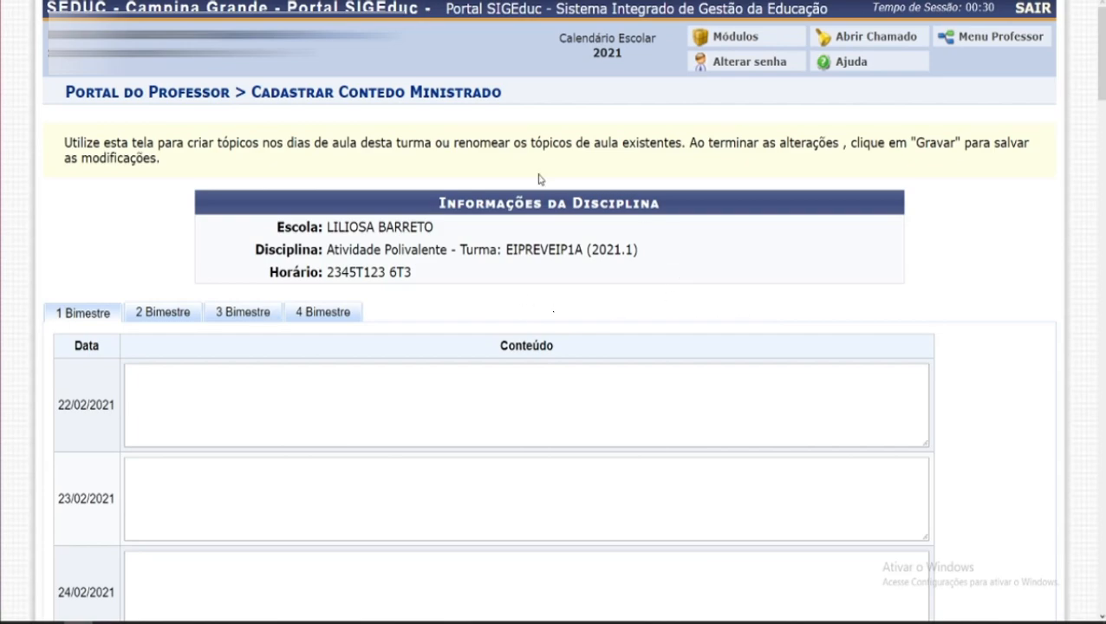
pyautogui.scroll(-1, 486, 295)
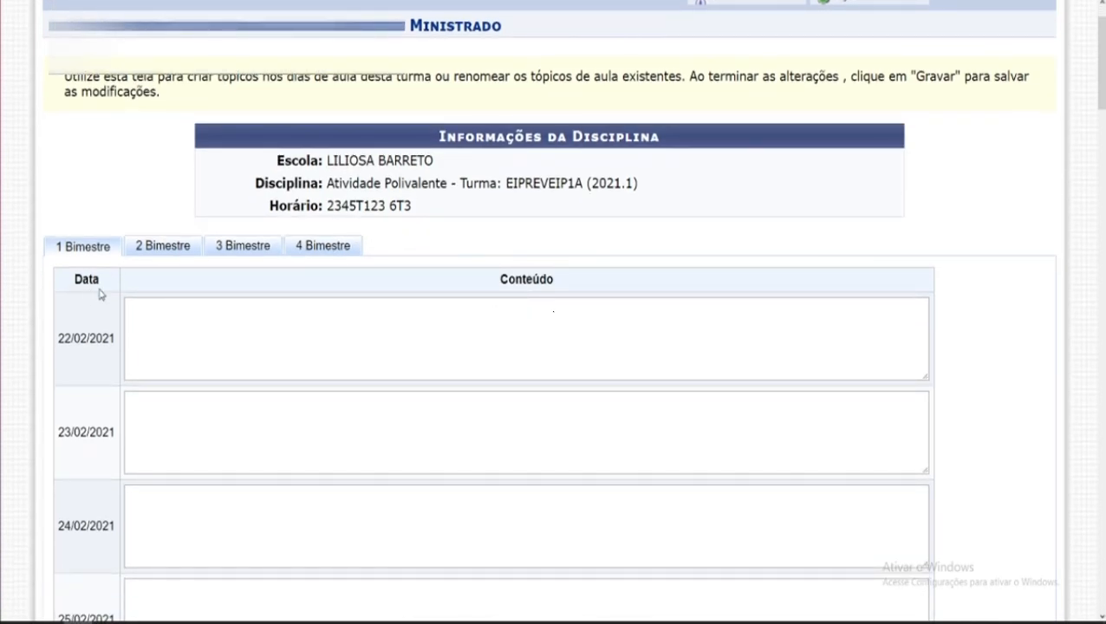
# Step: Browse the 1 to 4 Bimestre sections of the content form
pyautogui.click(146, 248)
pyautogui.click(247, 250)
pyautogui.click(347, 251)
pyautogui.click(93, 251)
pyautogui.scroll(-1, 121, 347)
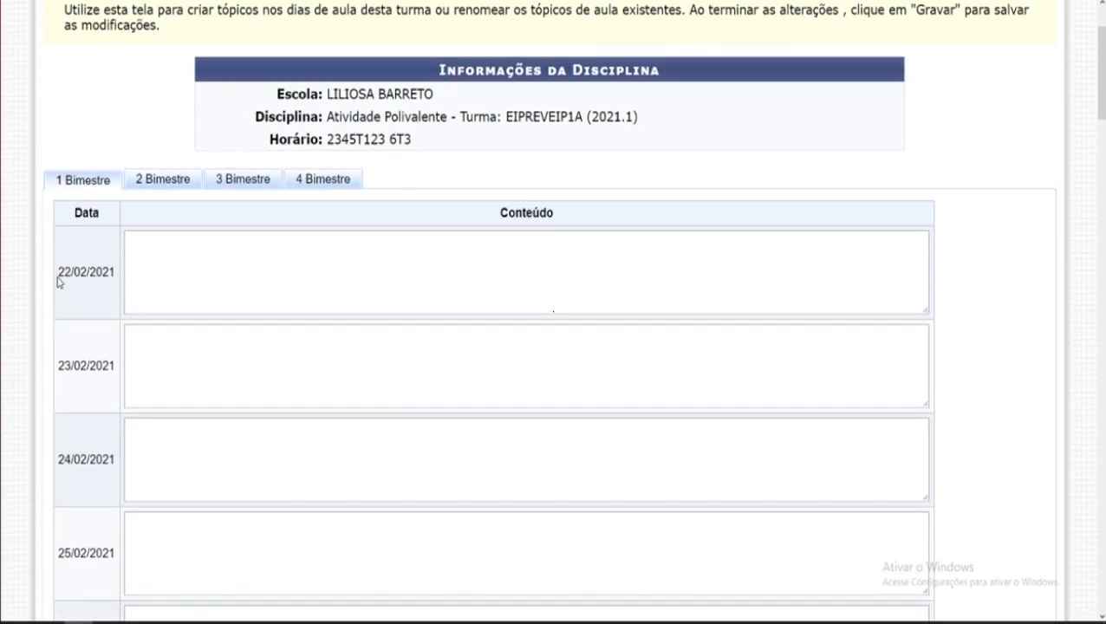
# Step: Examine the class dates listed in the 1 Bimestre section
pyautogui.moveTo(57, 275); pyautogui.dragTo(112, 292)
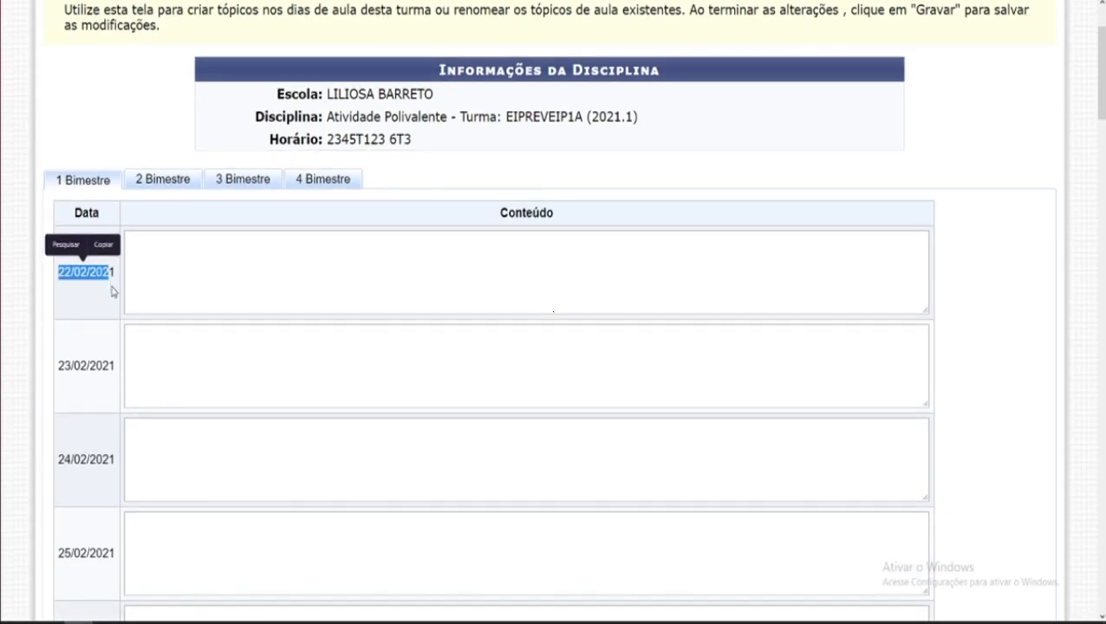
pyautogui.click(111, 292)
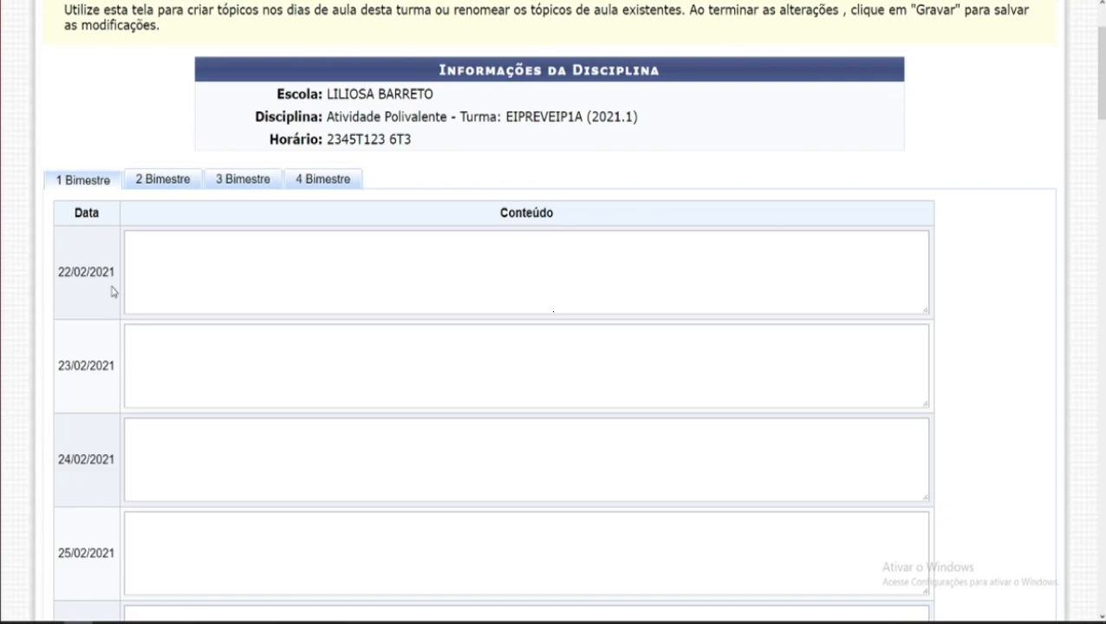
pyautogui.moveTo(57, 277); pyautogui.dragTo(115, 276)
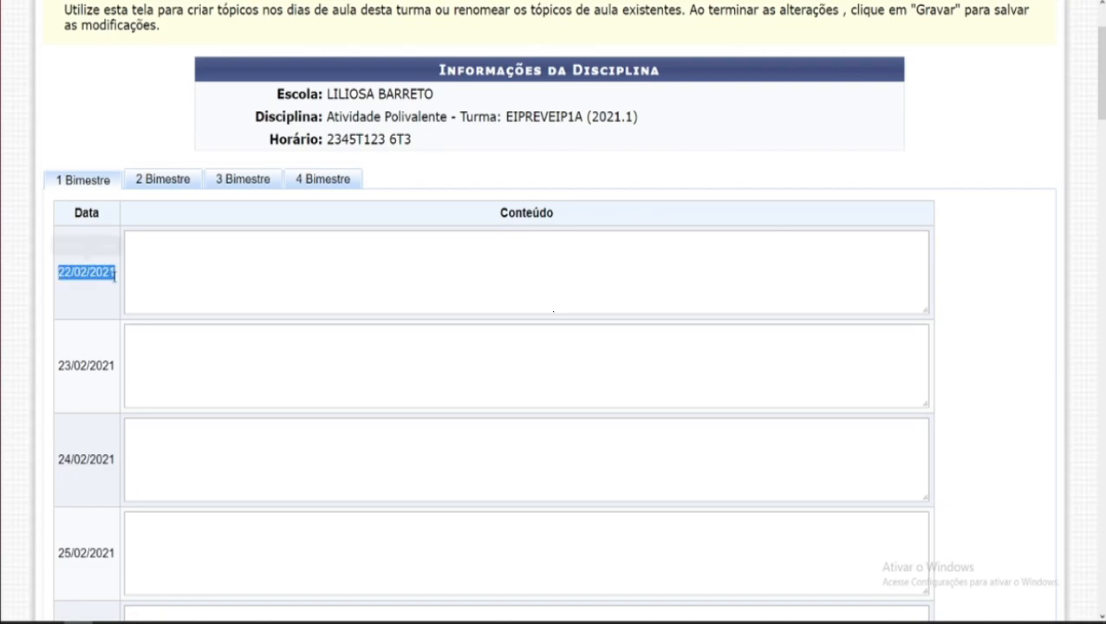
pyautogui.click(113, 294)
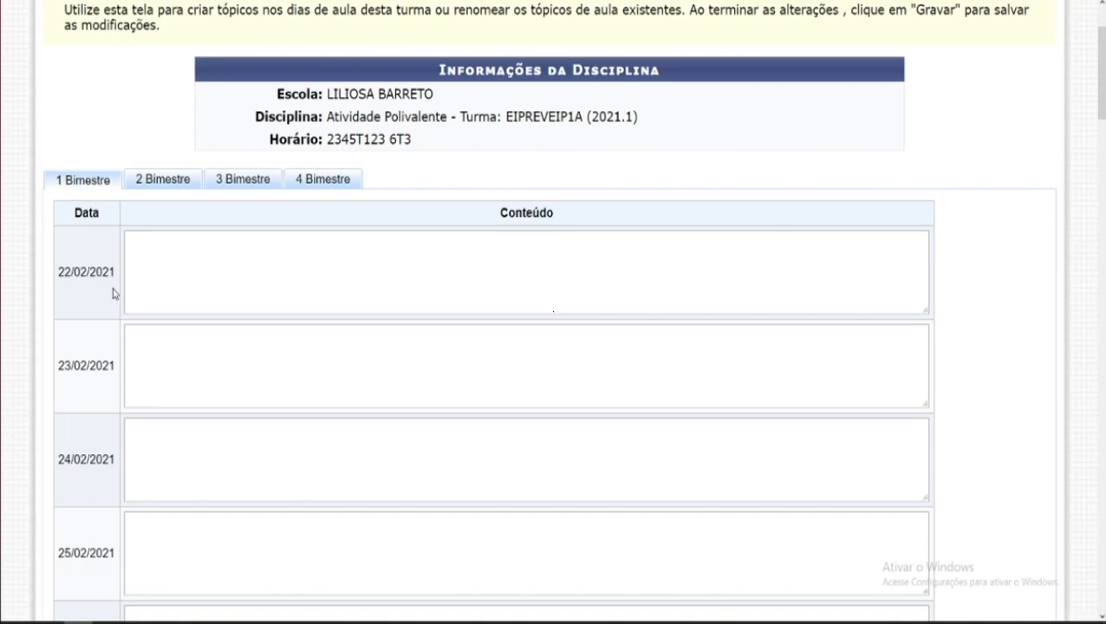
pyautogui.moveTo(59, 273); pyautogui.dragTo(116, 287)
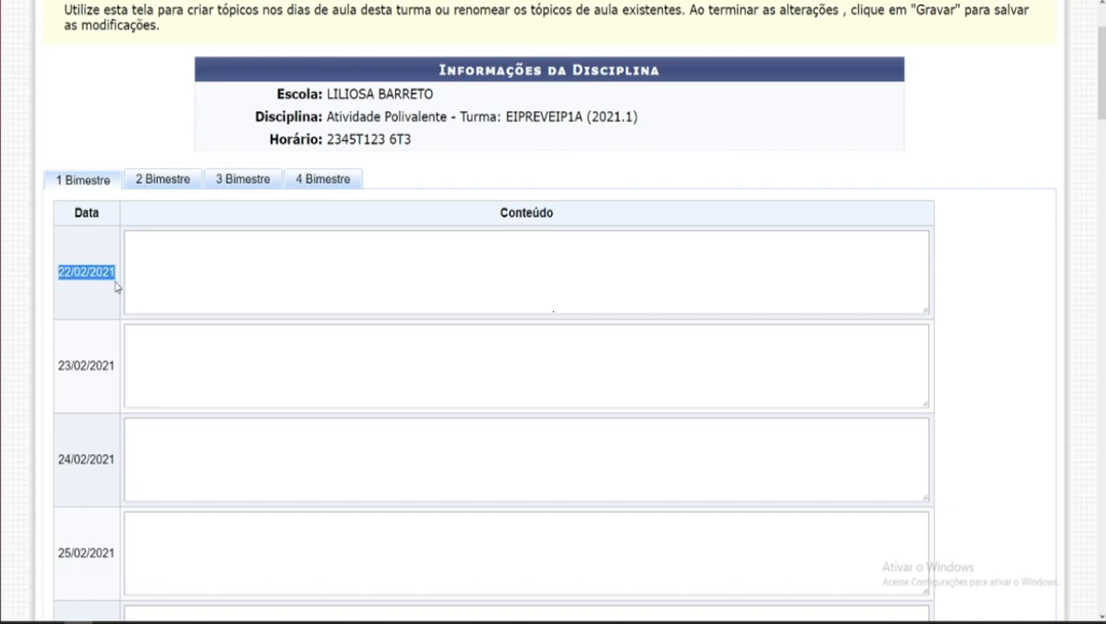
pyautogui.click(109, 307)
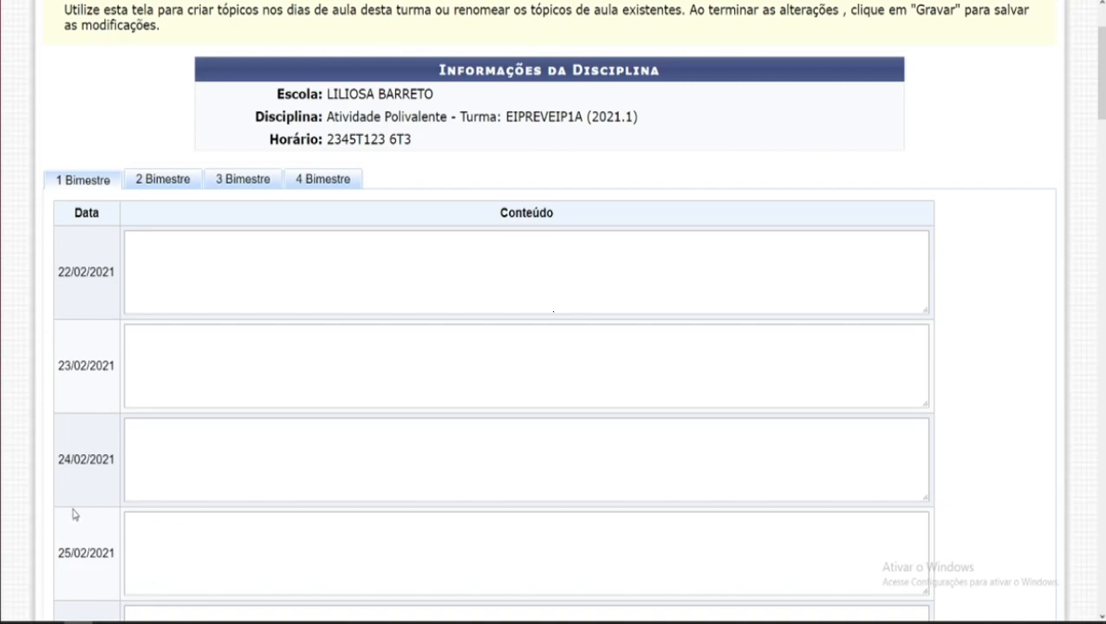
pyautogui.scroll(-3, 74, 514)
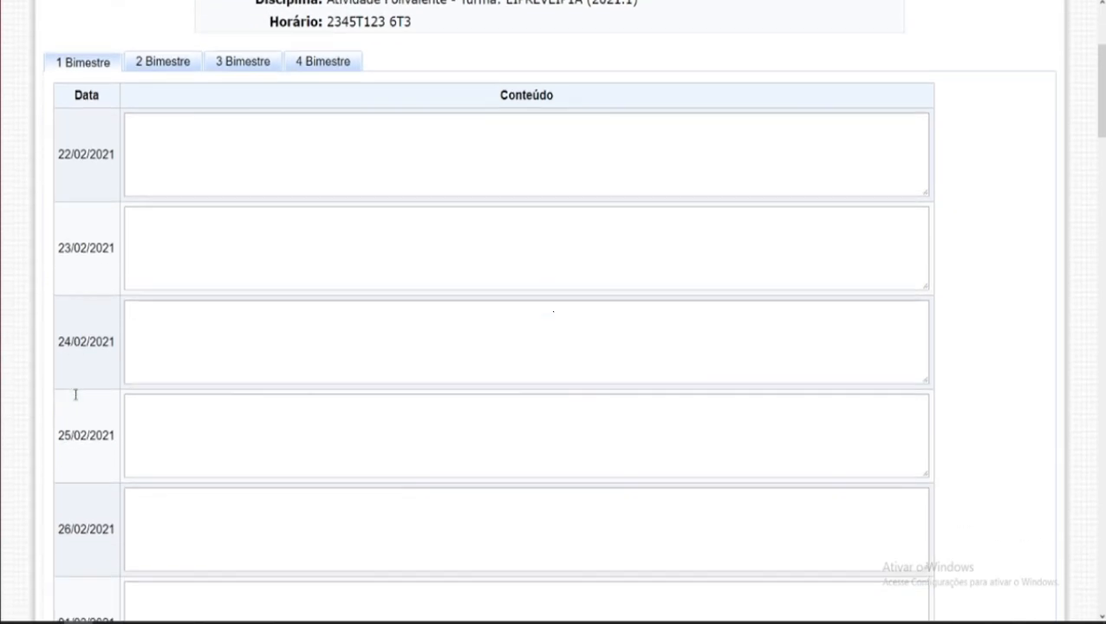
pyautogui.scroll(-3, 75, 394)
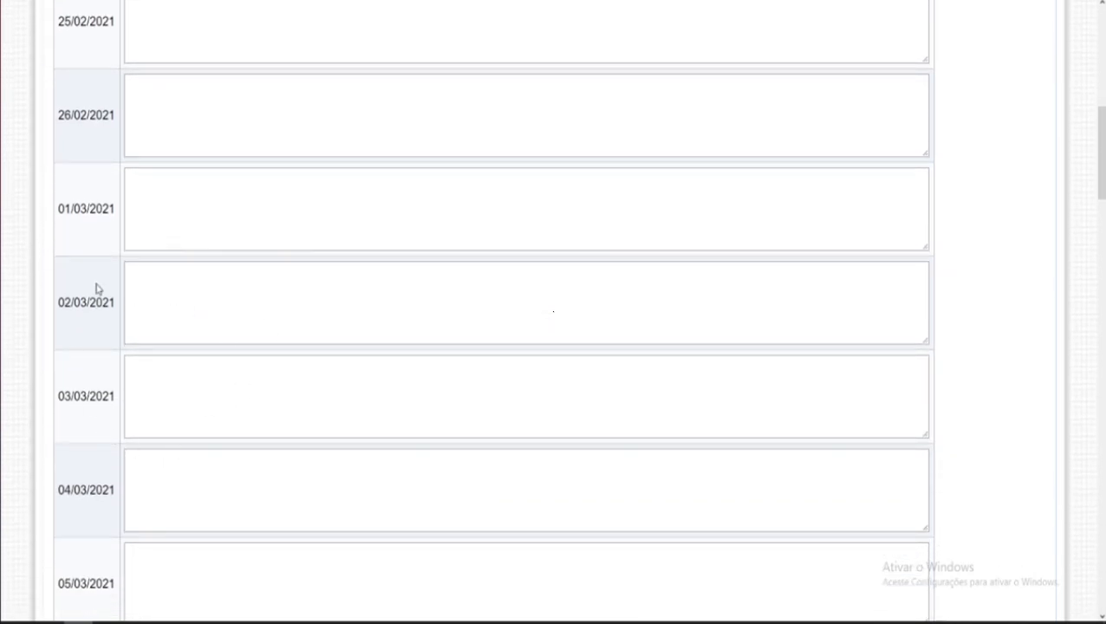
pyautogui.scroll(-2, 169, 319)
pyautogui.scroll(-2, 215, 311)
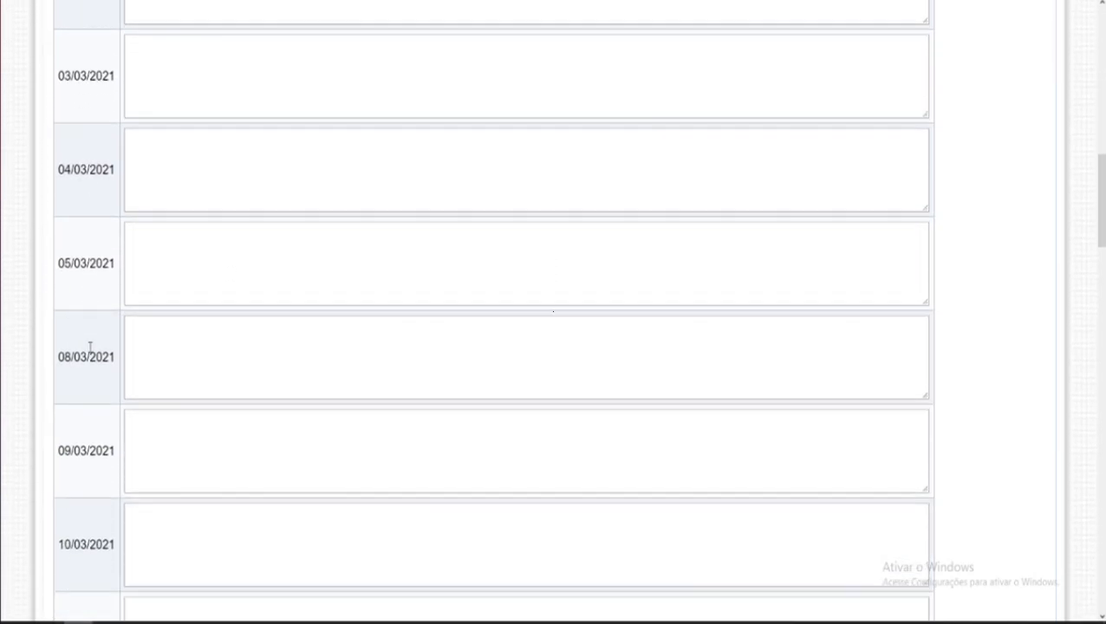
pyautogui.scroll(10, 250, 470)
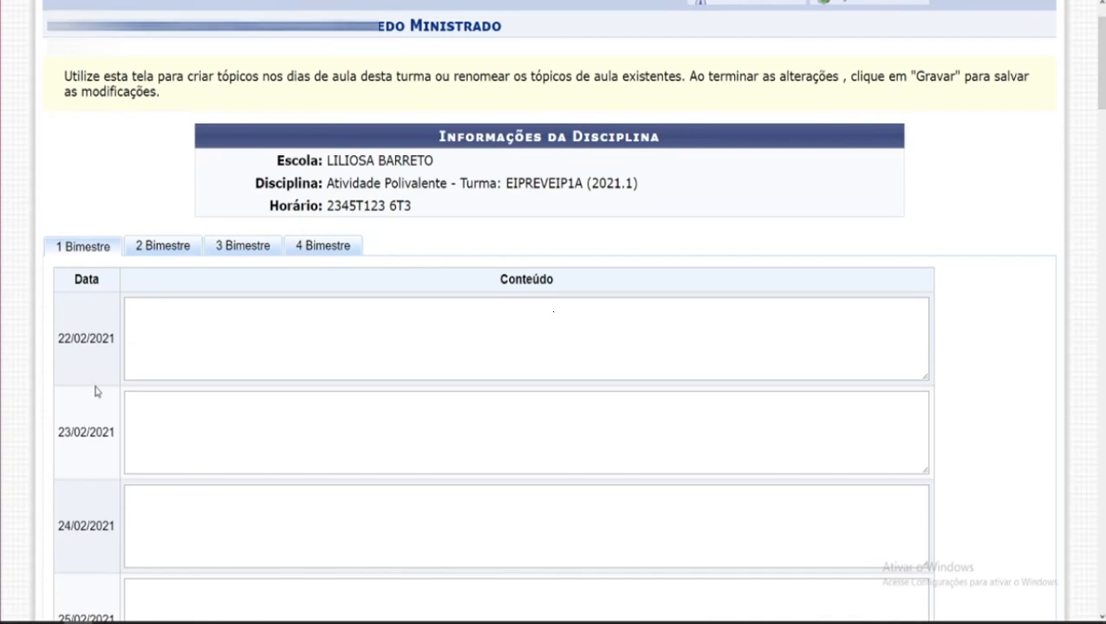
# Step: Enlarge the content box for 22/02/2021
pyautogui.click(255, 322)
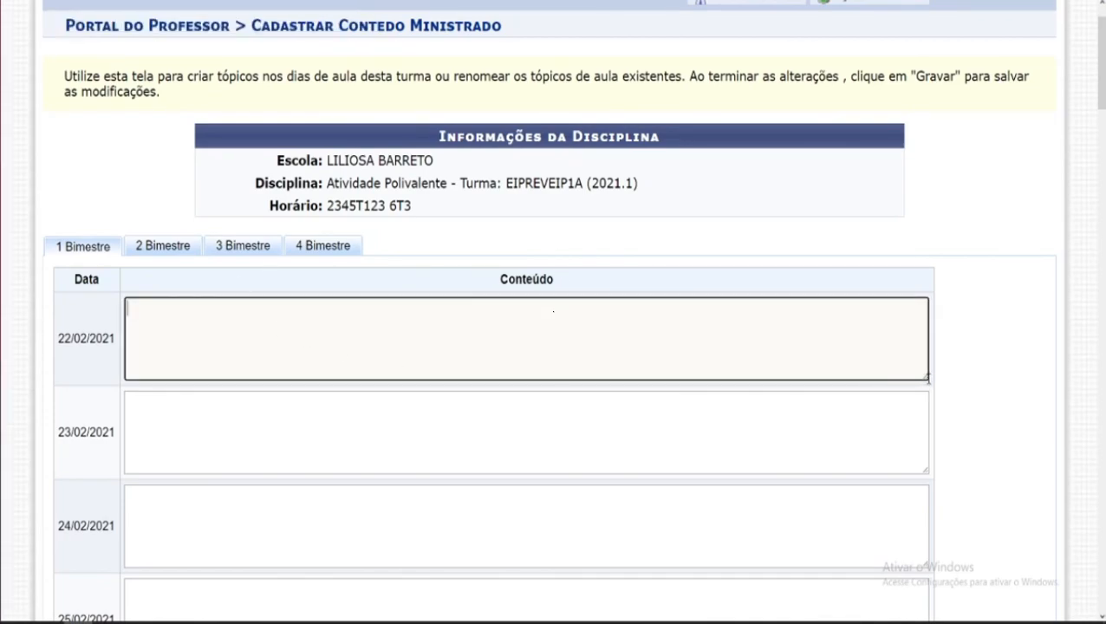
pyautogui.moveTo(924, 375); pyautogui.dragTo(925, 451)
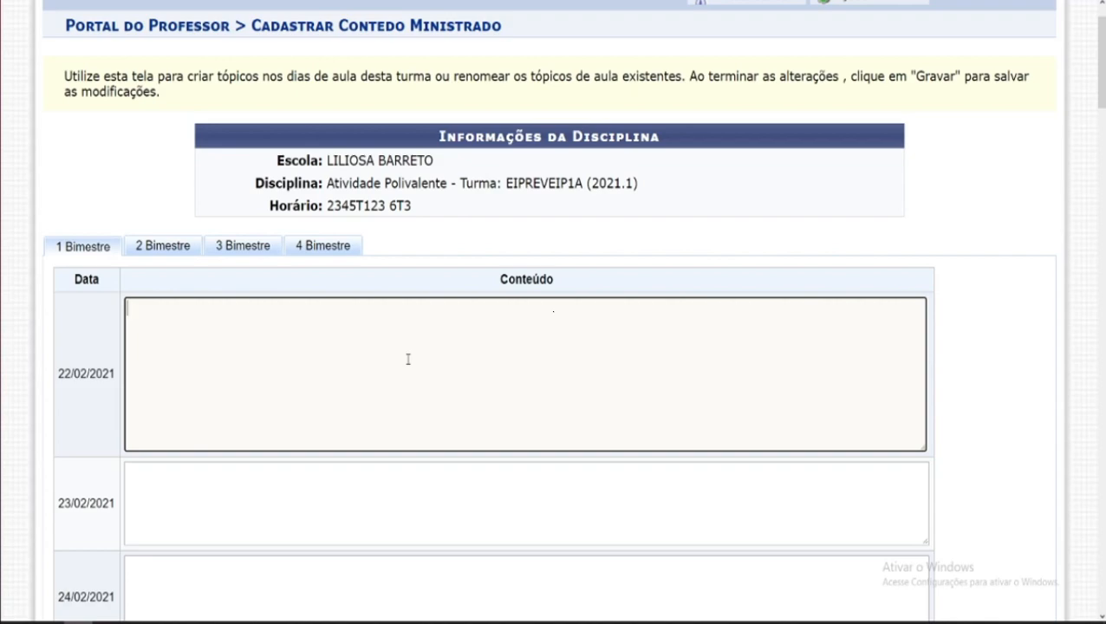
pyautogui.write('digitar suar ')
pyautogui.write(' informações')
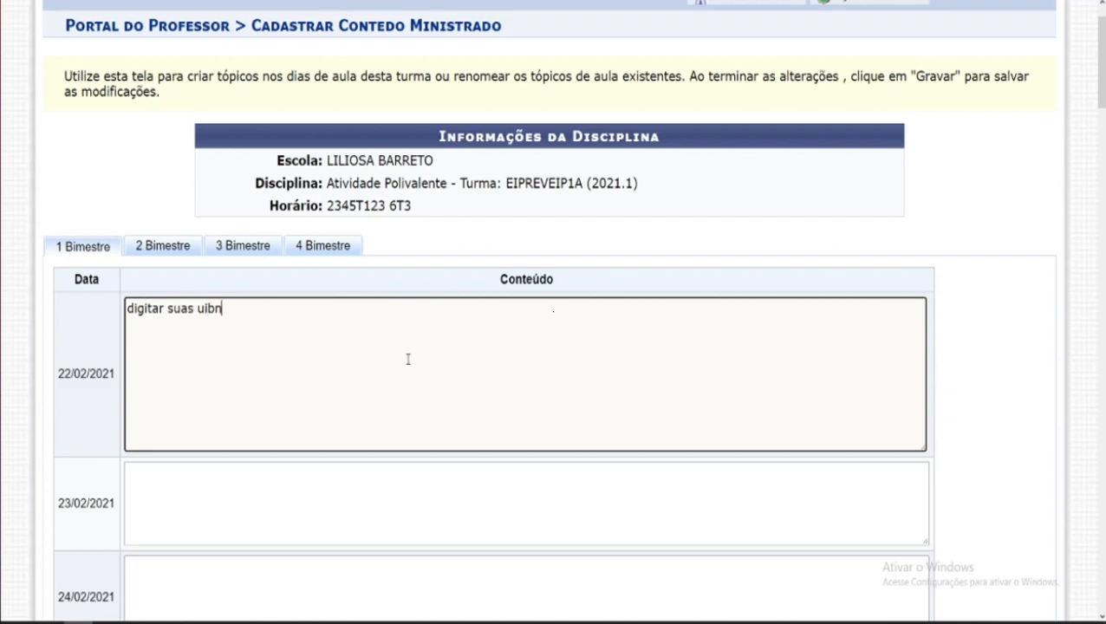
pyautogui.press('Return')
pyautogui.write('enter')
pyautogui.press('Return')
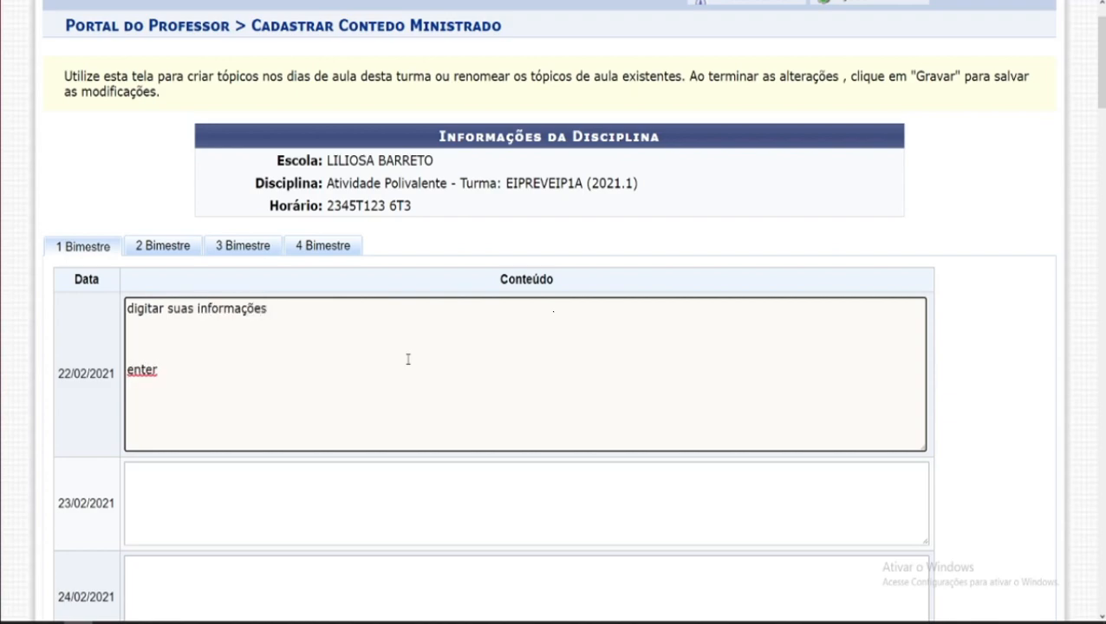
pyautogui.write('kasjaskldj')
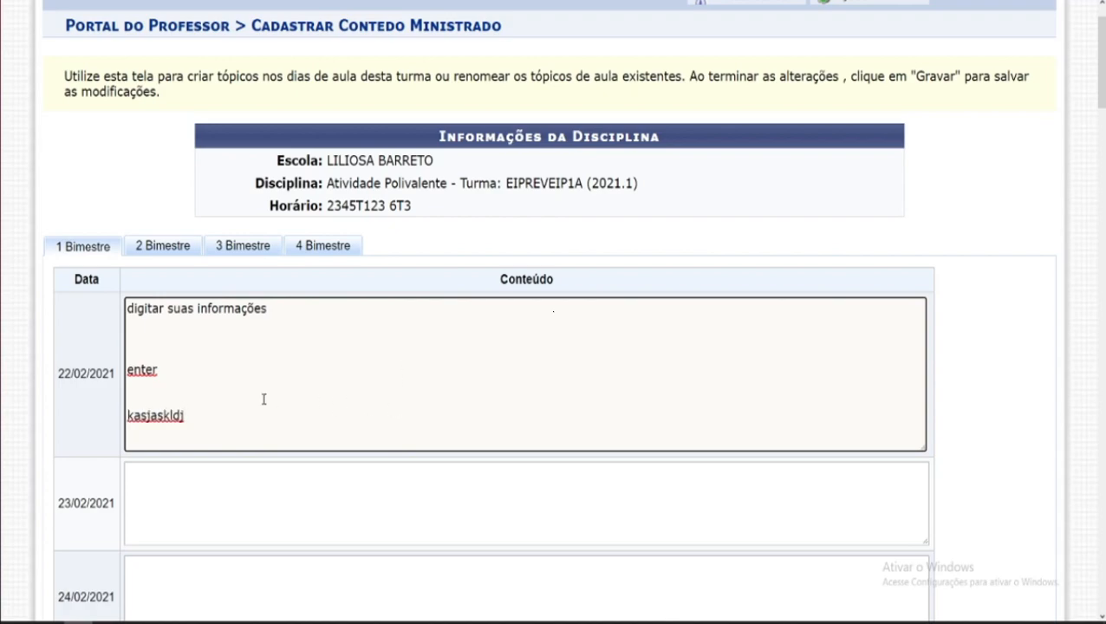
pyautogui.moveTo(190, 415); pyautogui.dragTo(125, 307)
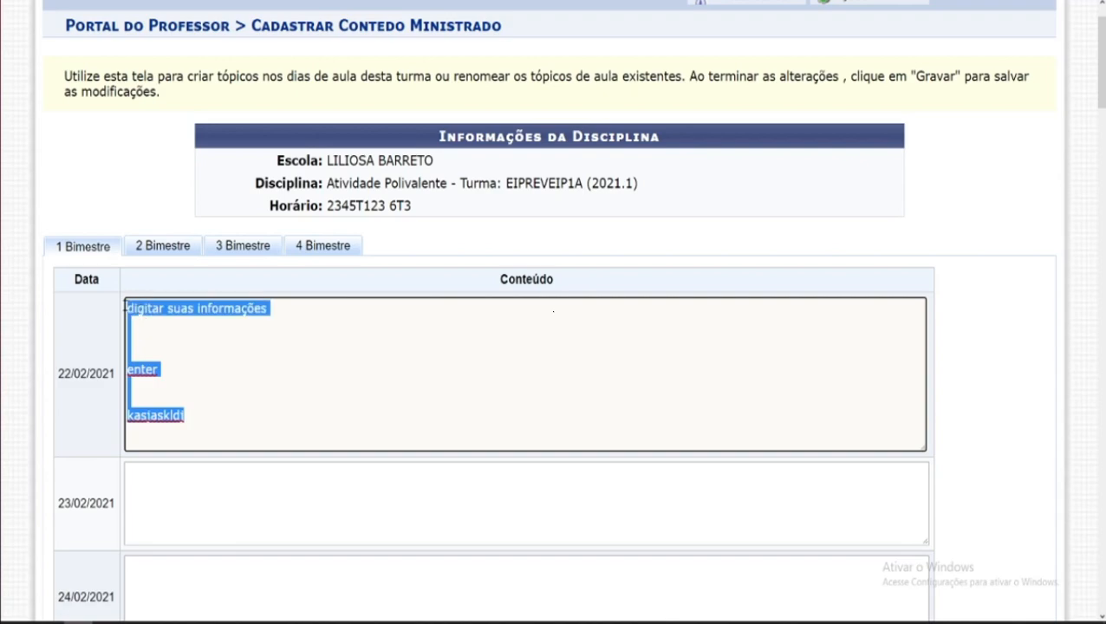
pyautogui.press('BackSpace')
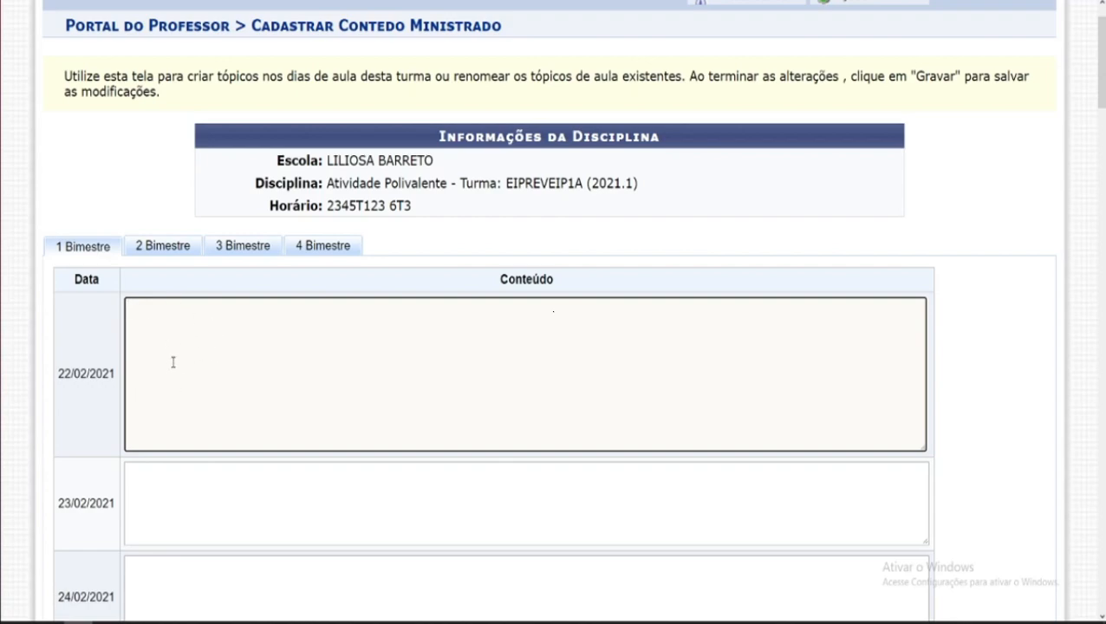
# Step: Enter "registrar manualmente" as the content for 22/02/2021
pyautogui.write('registrar manualmente')
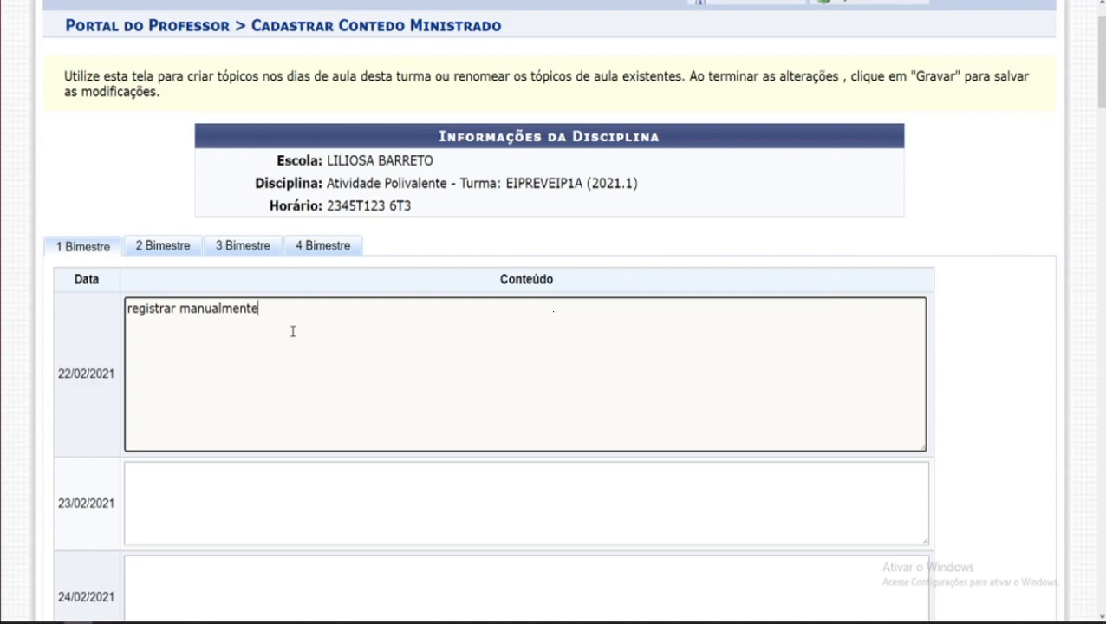
# Step: Copy the 22/02/2021 content text
pyautogui.moveTo(278, 311); pyautogui.dragTo(127, 312)
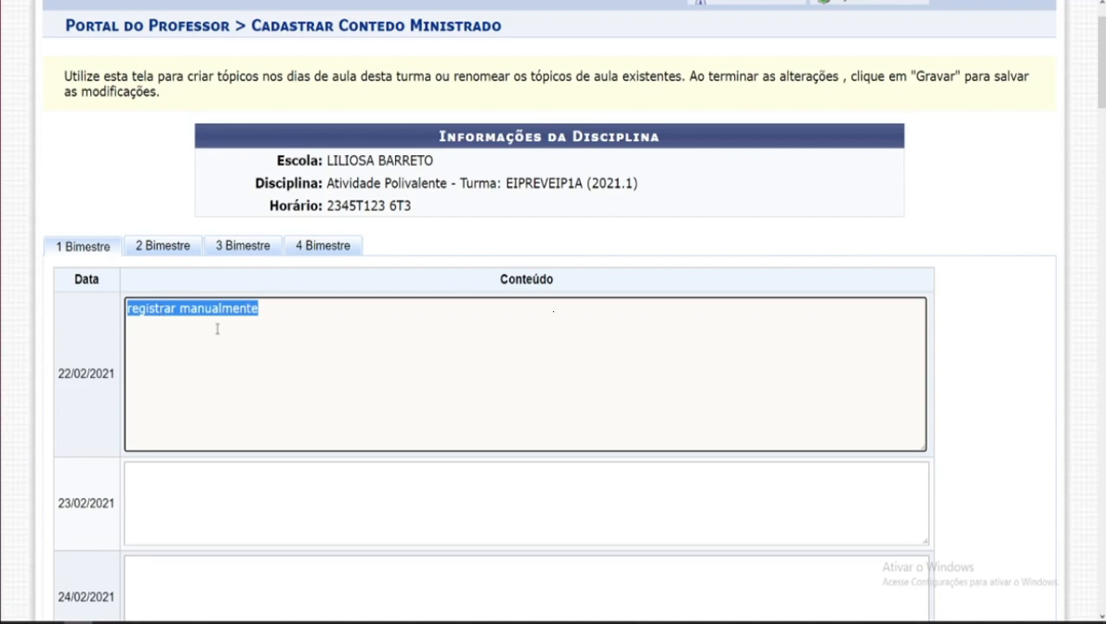
pyautogui.rightClick(147, 308)
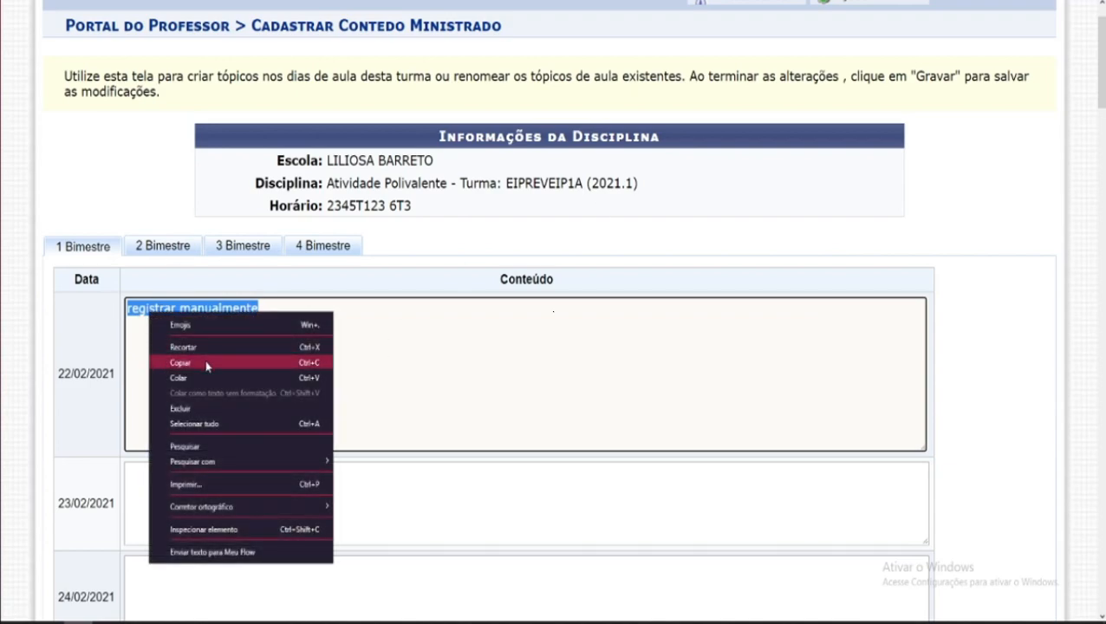
pyautogui.click(209, 361)
# Step: Paste the copied text into the content boxes for 23/02/2021 and 24/02/2021
pyautogui.click(217, 358)
pyautogui.scroll(-2, 225, 359)
pyautogui.click(132, 290)
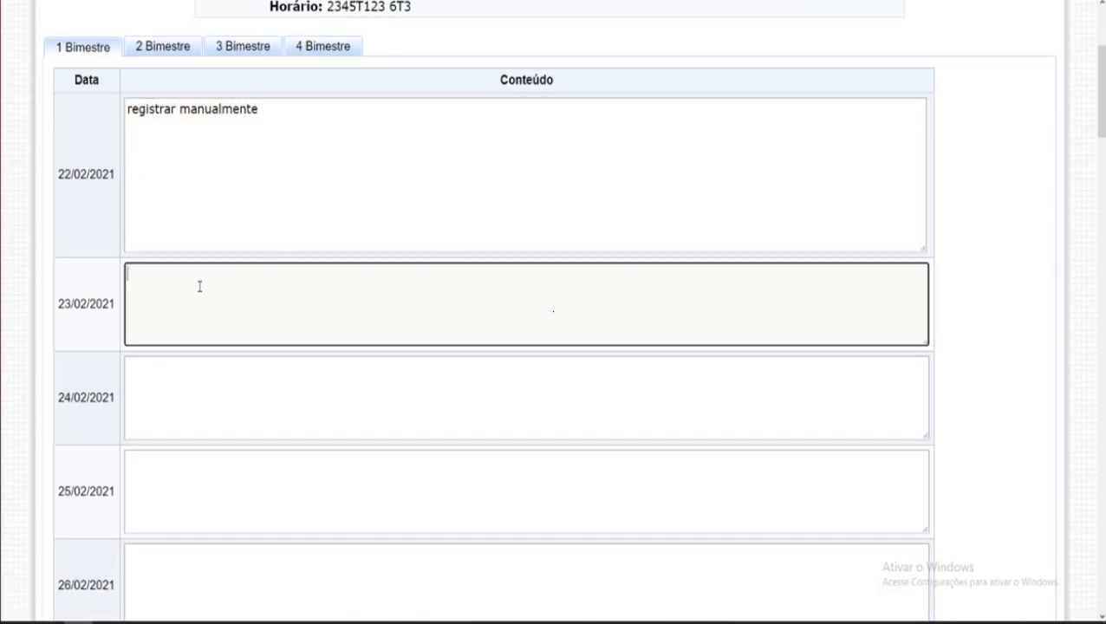
pyautogui.hotkey('ctrl', 'v')
pyautogui.click(165, 388)
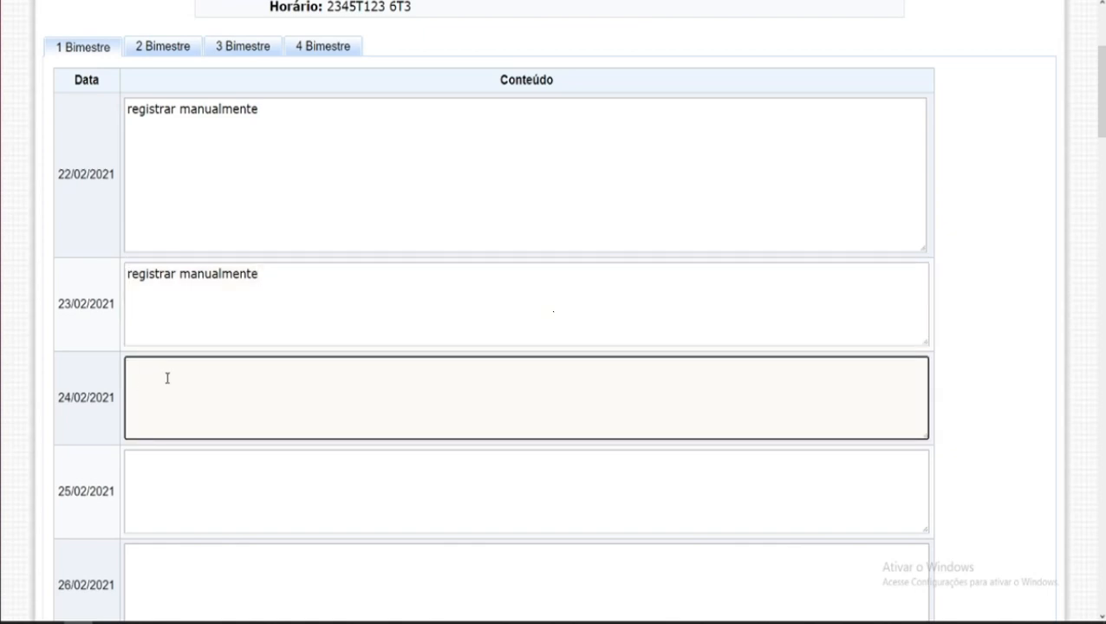
pyautogui.rightClick(171, 377)
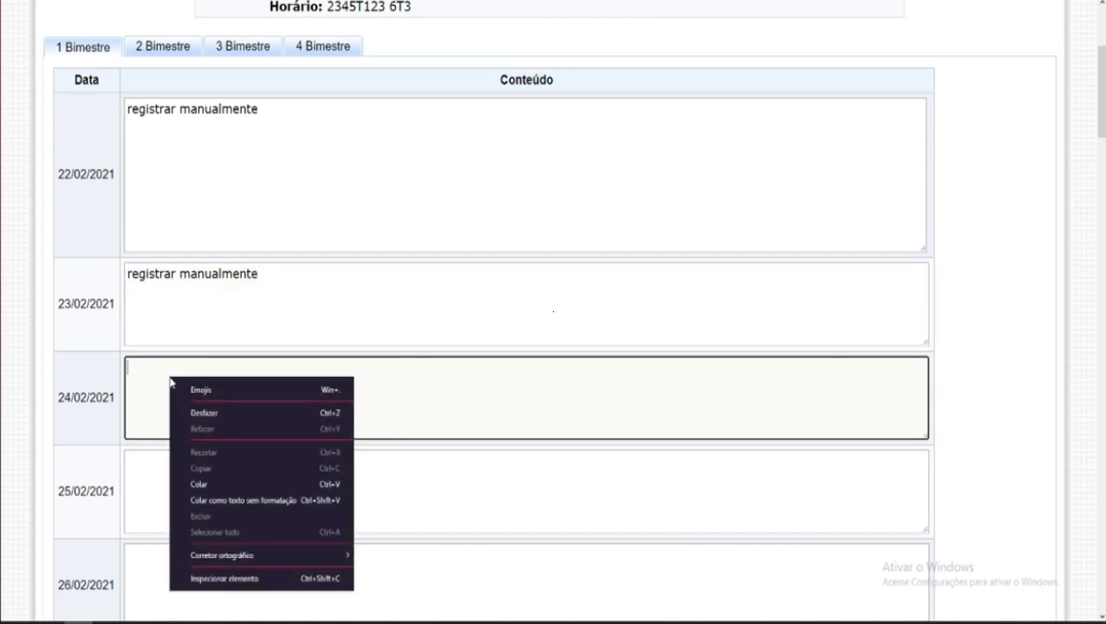
pyautogui.click(235, 481)
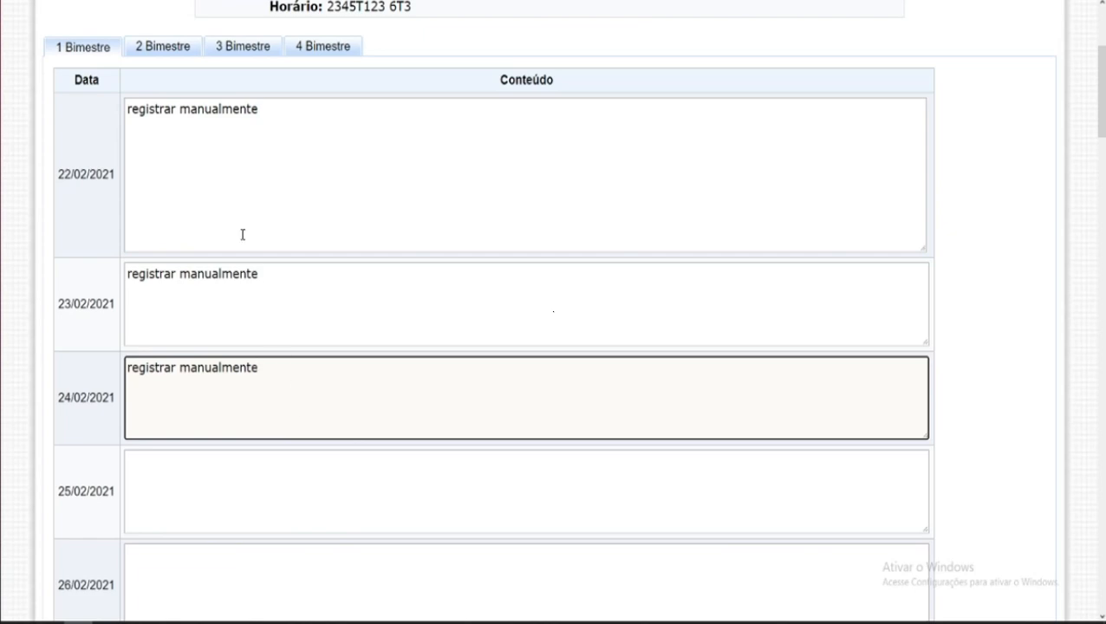
# Step: Select the 22/02/2021 content again and copy it
pyautogui.moveTo(298, 110); pyautogui.dragTo(126, 121)
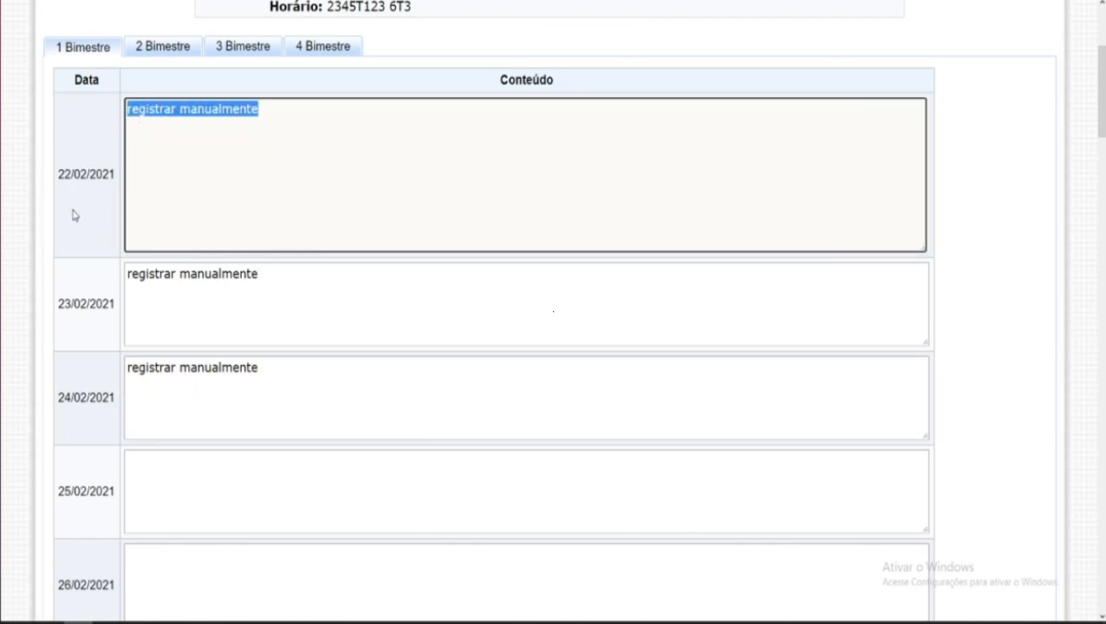
pyautogui.rightClick(186, 111)
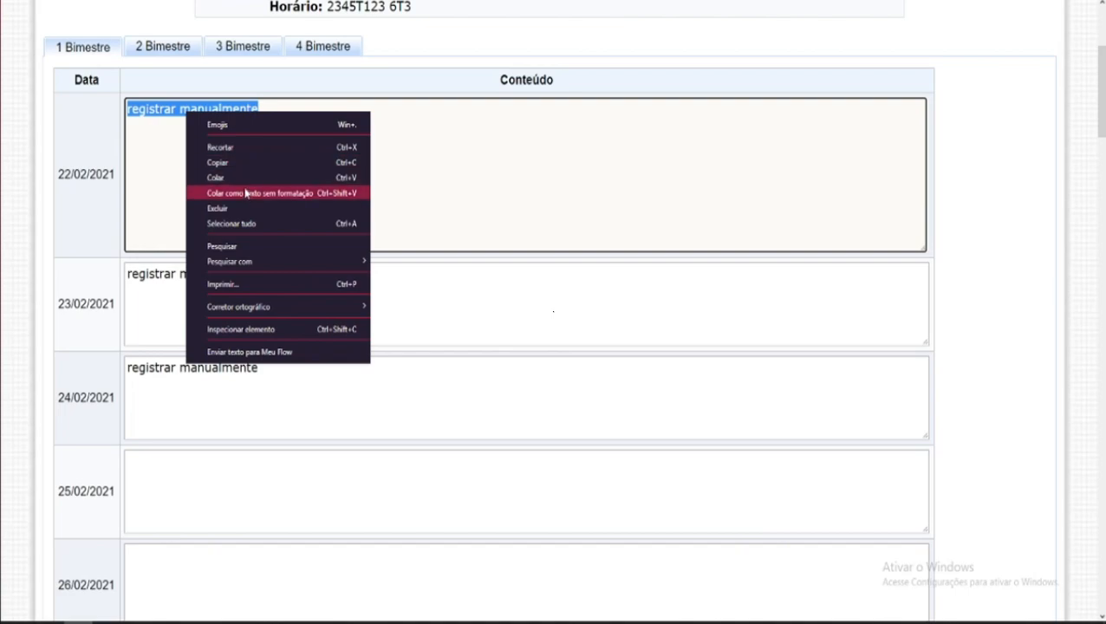
pyautogui.click(242, 171)
pyautogui.scroll(-5, 250, 277)
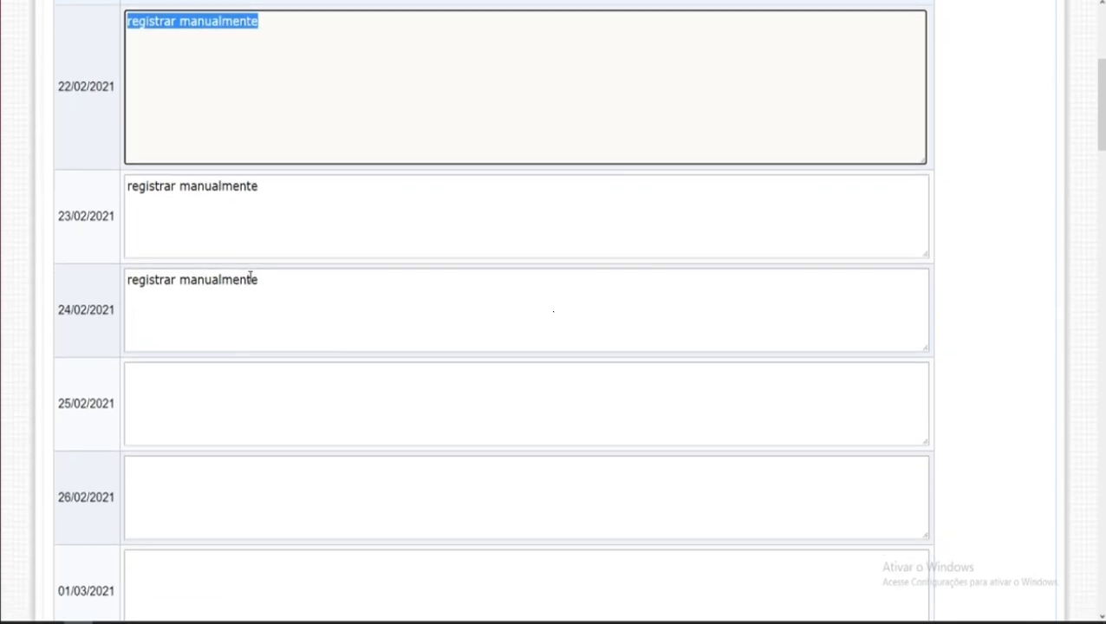
# Step: Copy the 22/02/2021 content text once more
pyautogui.click(208, 286)
pyautogui.scroll(5, 208, 286)
pyautogui.moveTo(132, 109); pyautogui.dragTo(246, 110)
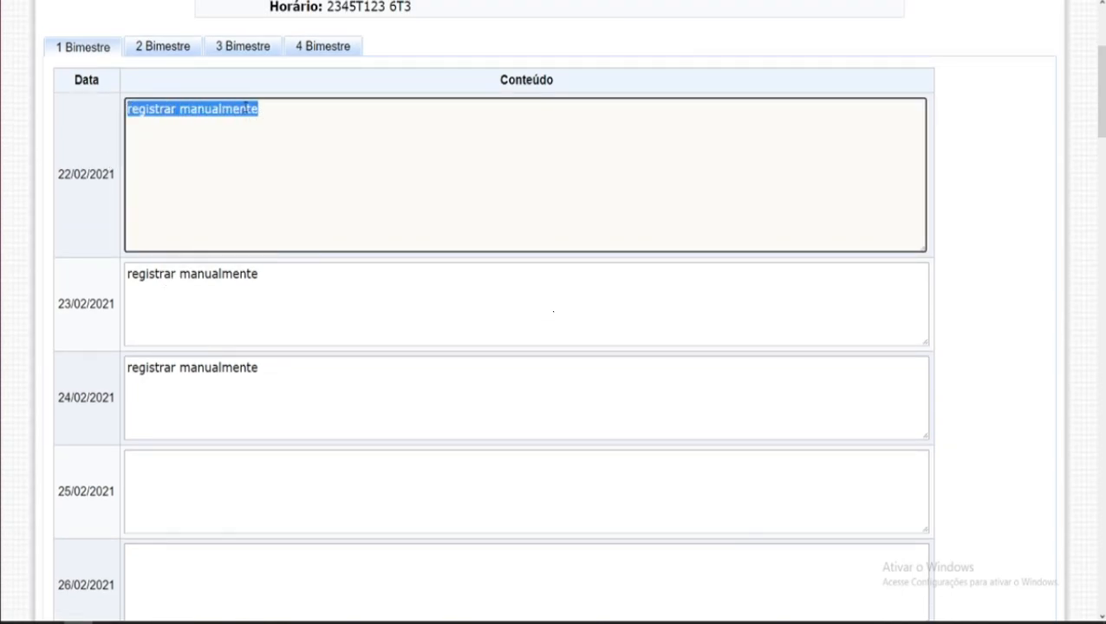
pyautogui.rightClick(246, 108)
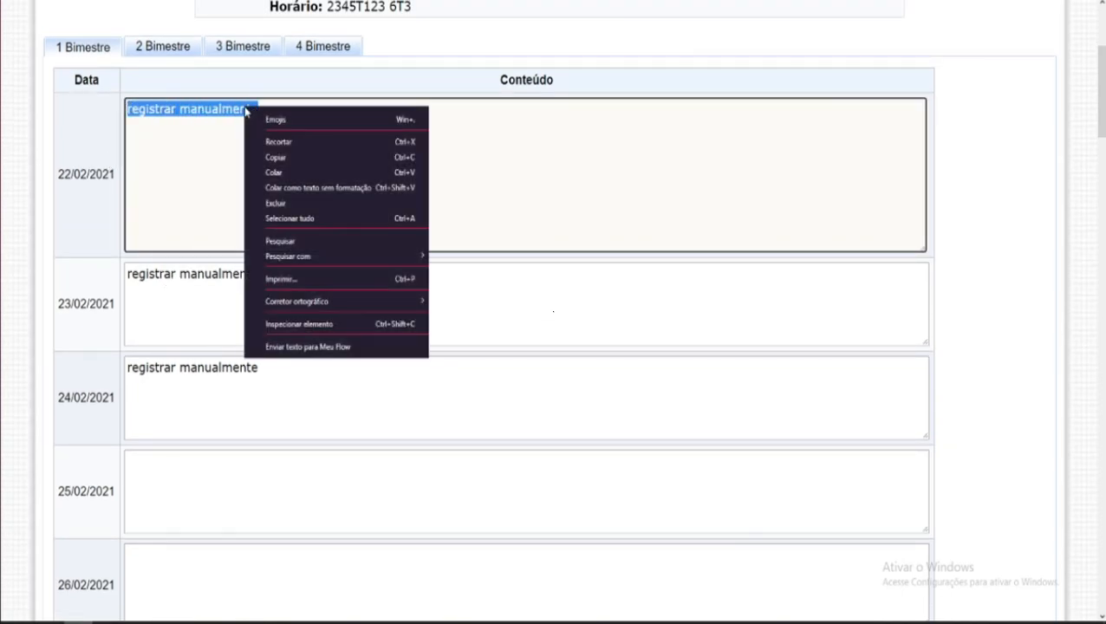
pyautogui.click(274, 158)
# Step: Paste the copied content twice into the 01/03/2021 content box
pyautogui.scroll(-5, 282, 216)
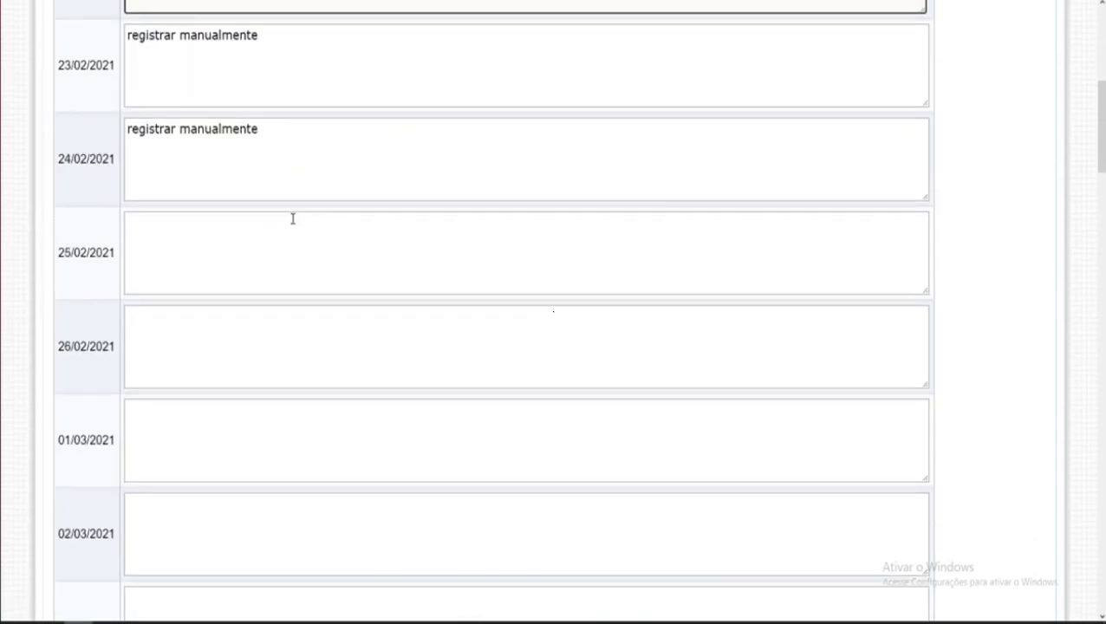
pyautogui.click(165, 277)
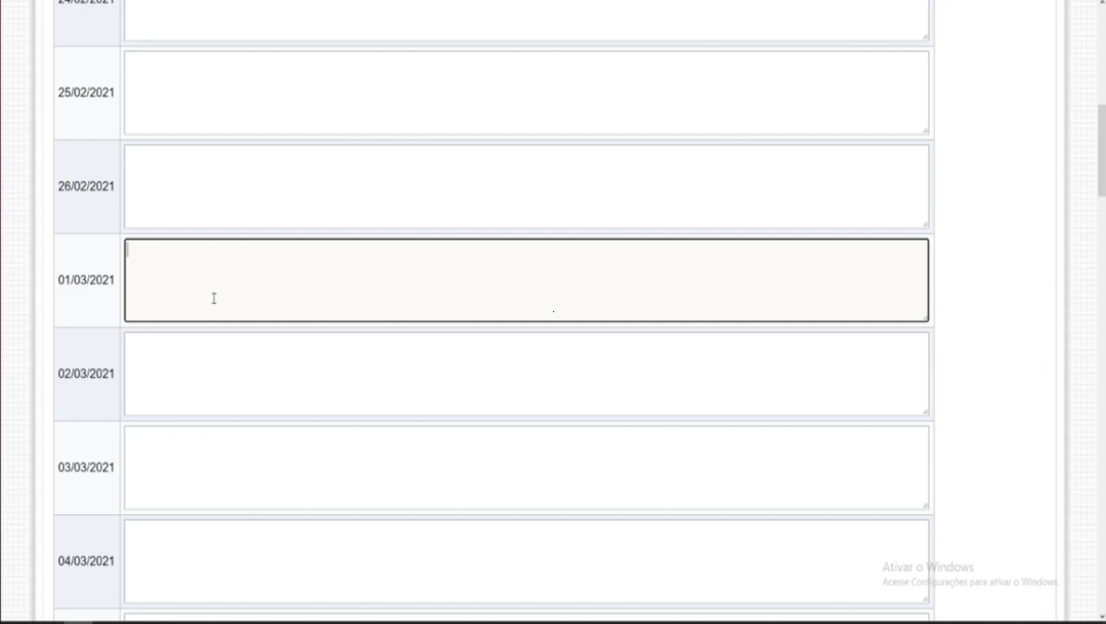
pyautogui.rightClick(171, 266)
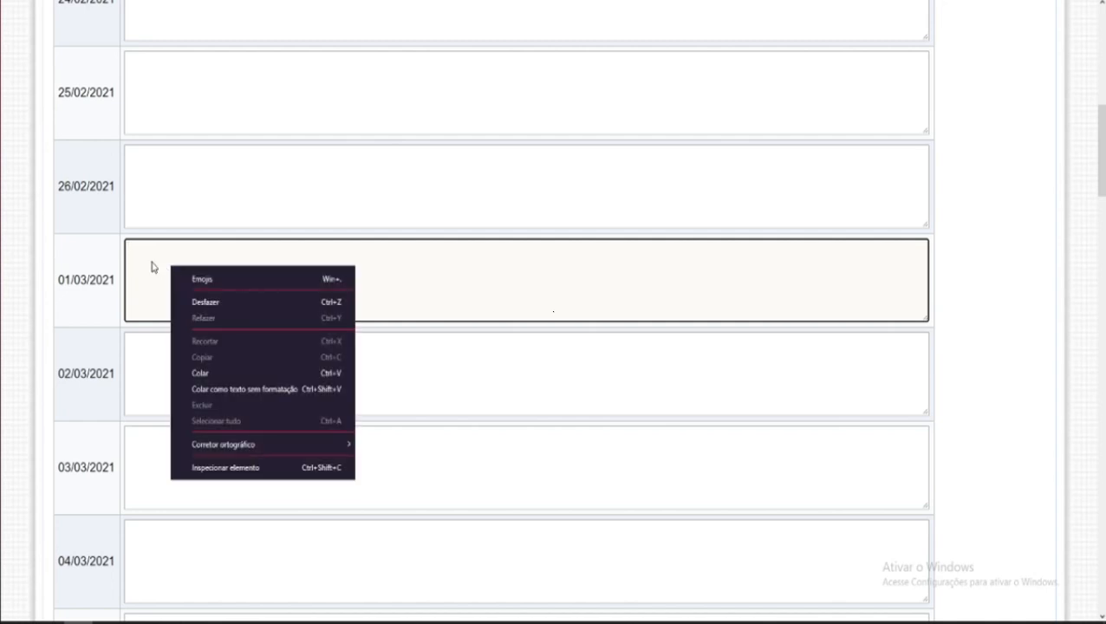
pyautogui.click(230, 374)
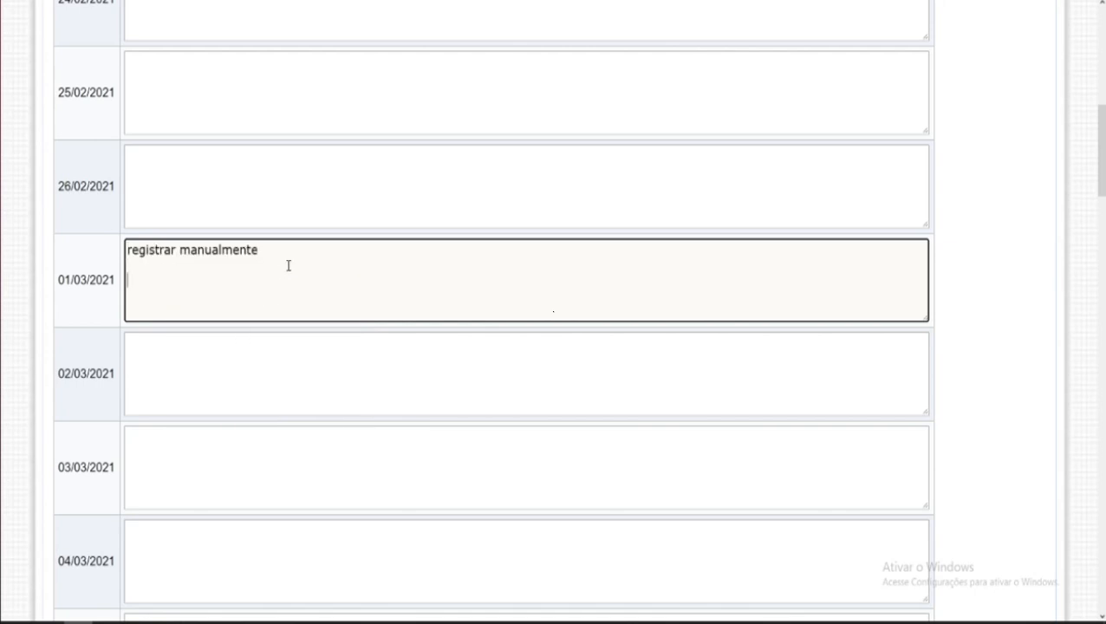
pyautogui.hotkey('ctrl', 'v')
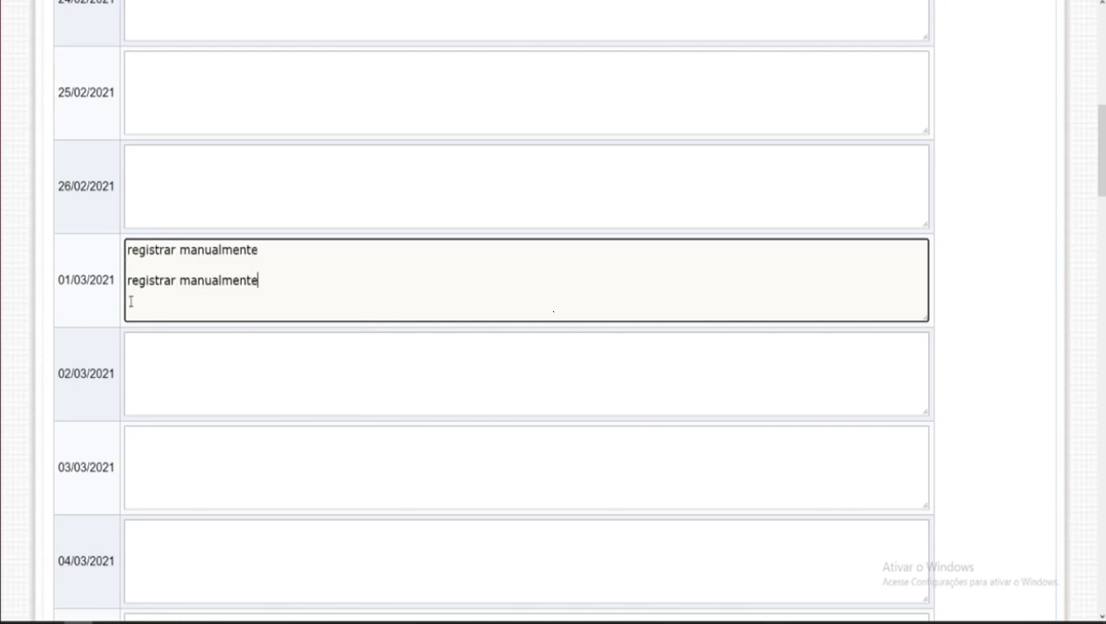
# Step: Open the 3 Bimestre tab and paste the content into the 13/07/2021 box
pyautogui.scroll(5, 108, 303)
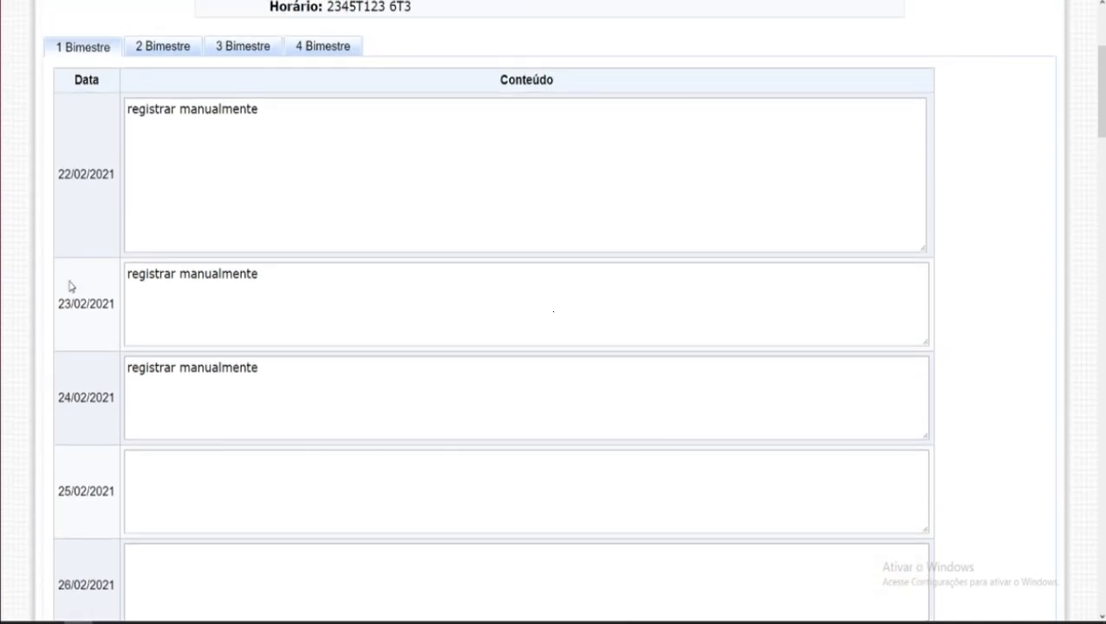
pyautogui.scroll(-2, 81, 323)
pyautogui.scroll(2, 86, 323)
pyautogui.click(244, 53)
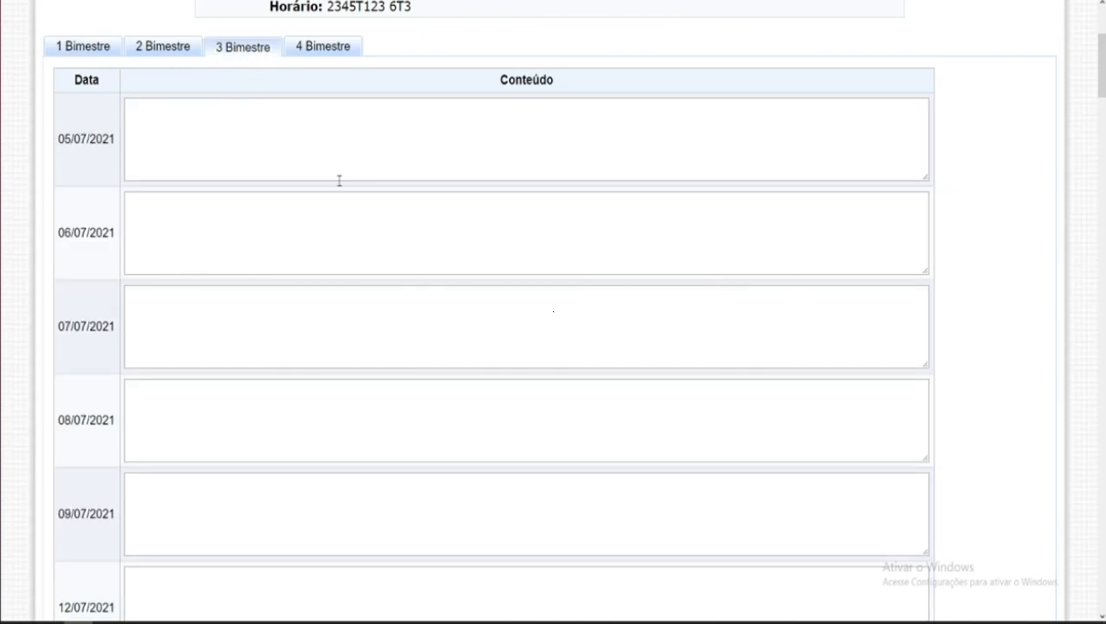
pyautogui.scroll(-5, 331, 333)
pyautogui.click(161, 313)
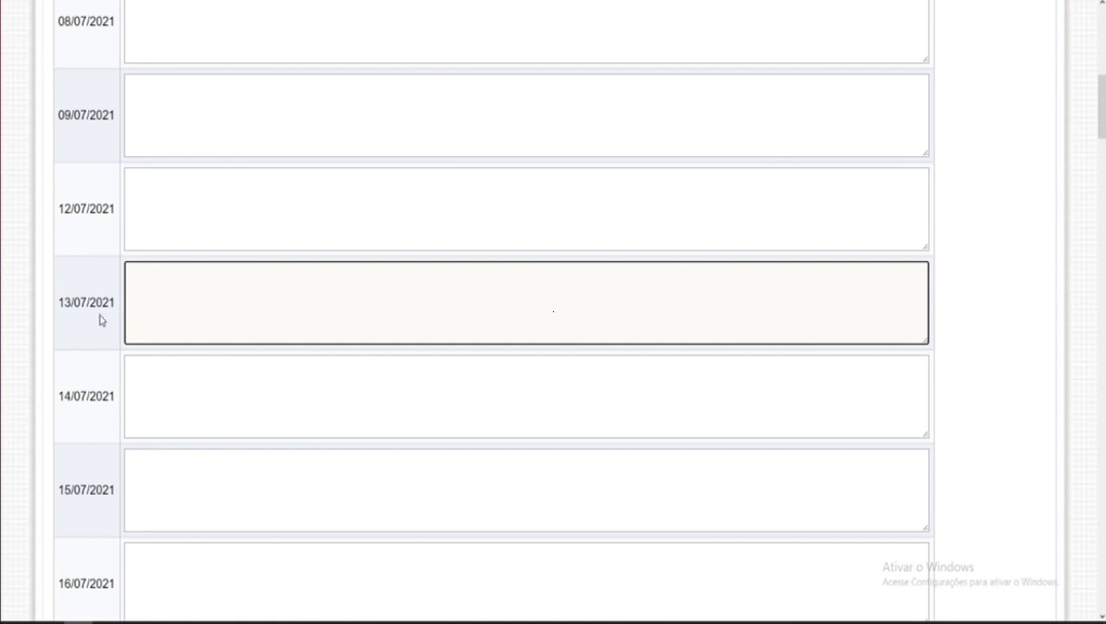
pyautogui.hotkey('ctrl', 'v')
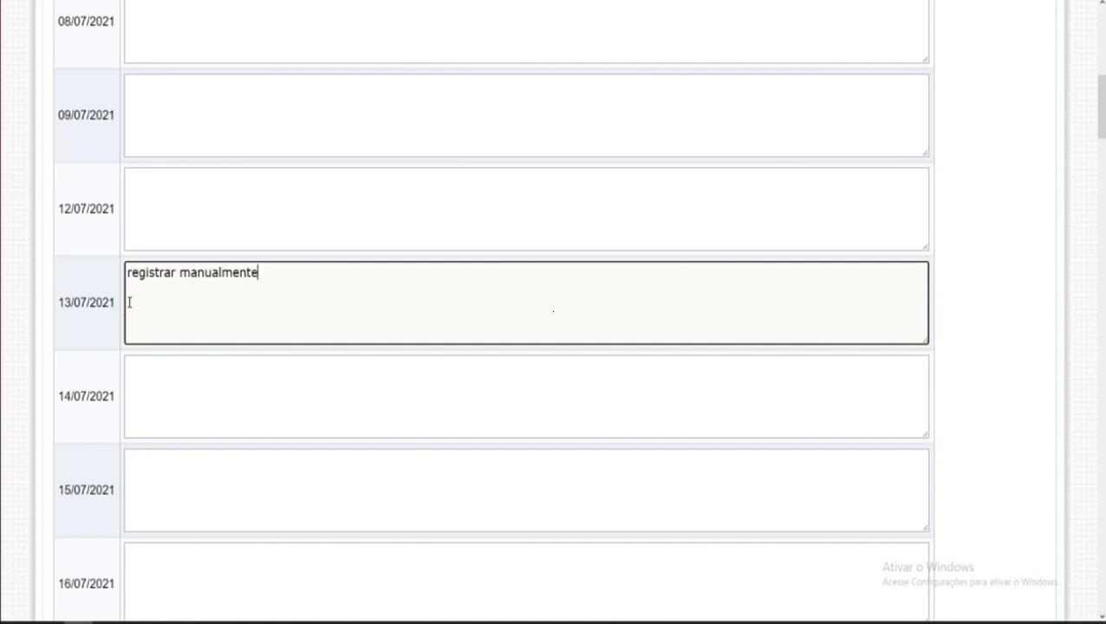
# Step: Return to the 1 Bimestre tab and paste the content into 25/02, 26/02, 02/03 and 03/03/2021
pyautogui.scroll(-1, 223, 303)
pyautogui.scroll(-20, 227, 306)
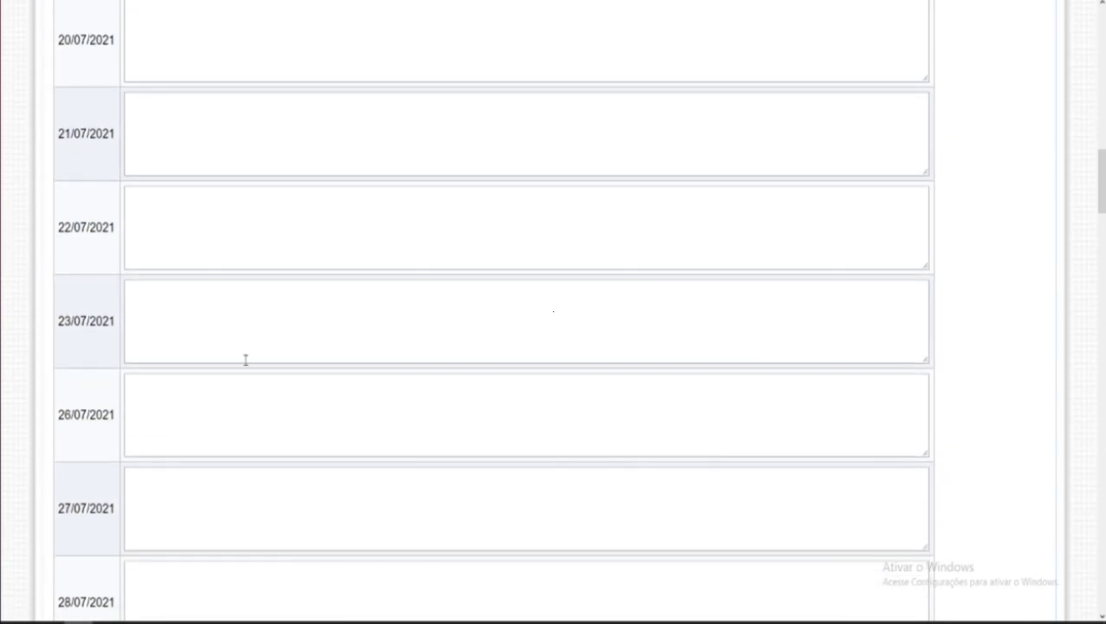
pyautogui.scroll(-20, 394, 448)
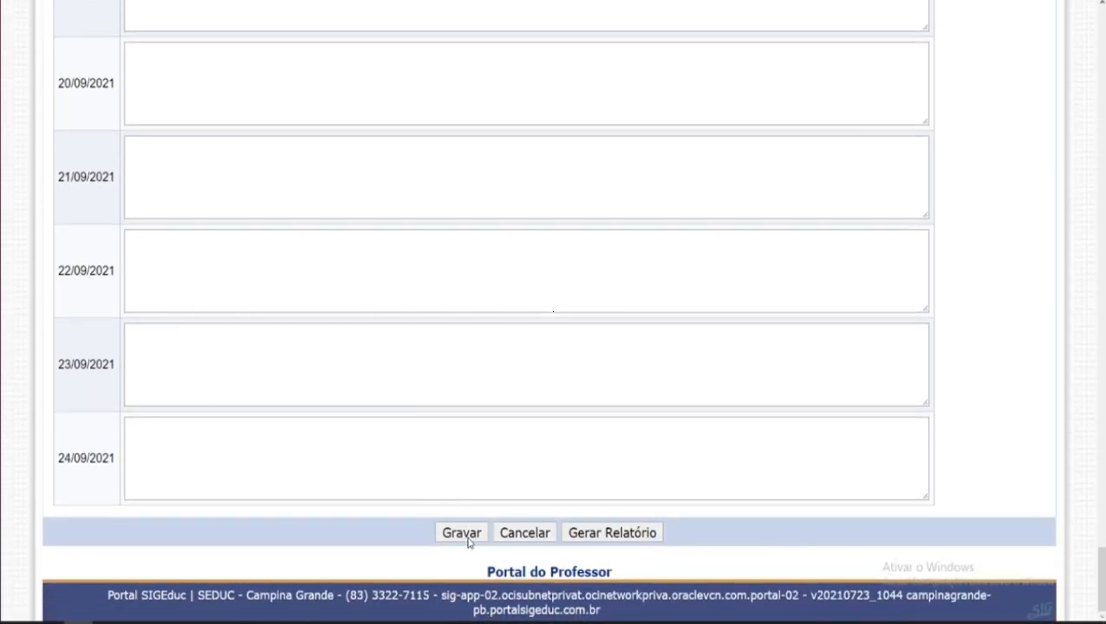
pyautogui.scroll(20, 351, 484)
pyautogui.scroll(20, 340, 467)
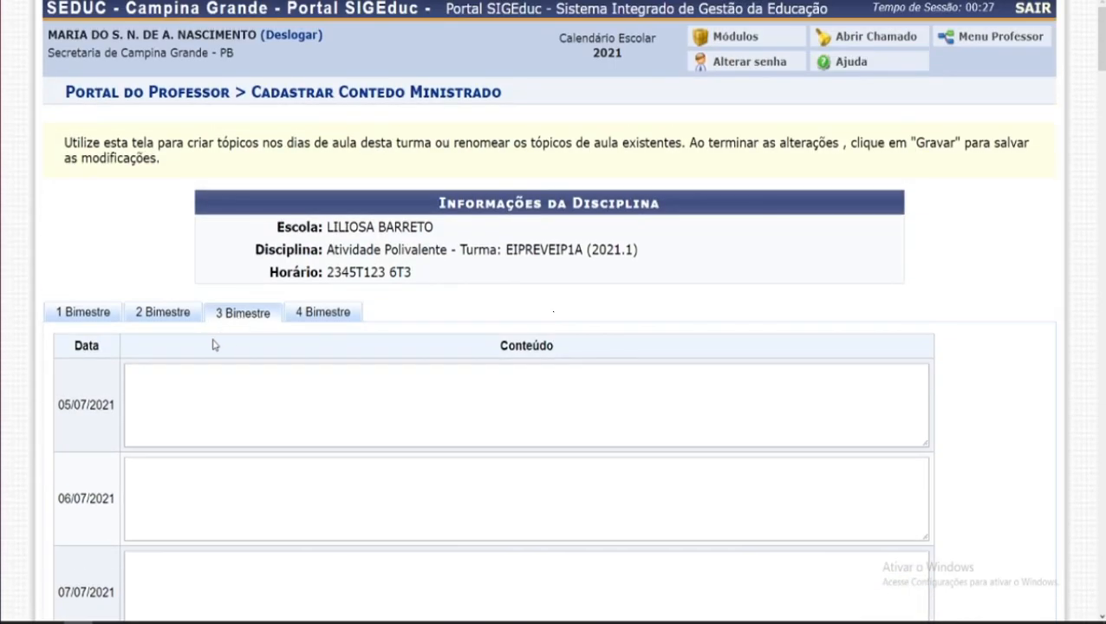
pyautogui.scroll(-1, 204, 359)
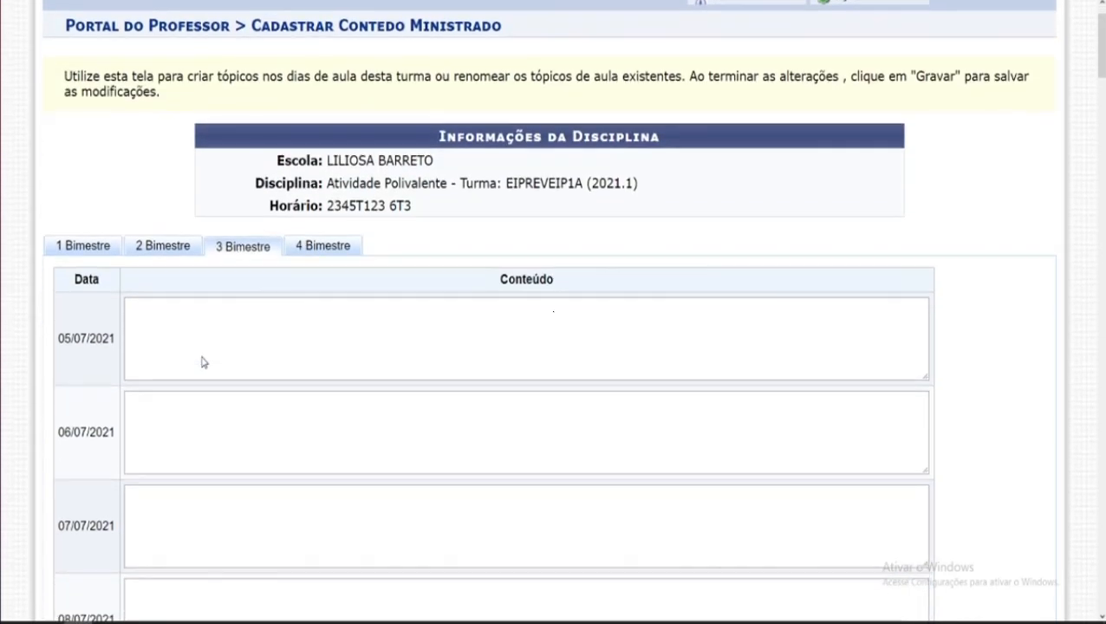
pyautogui.click(86, 249)
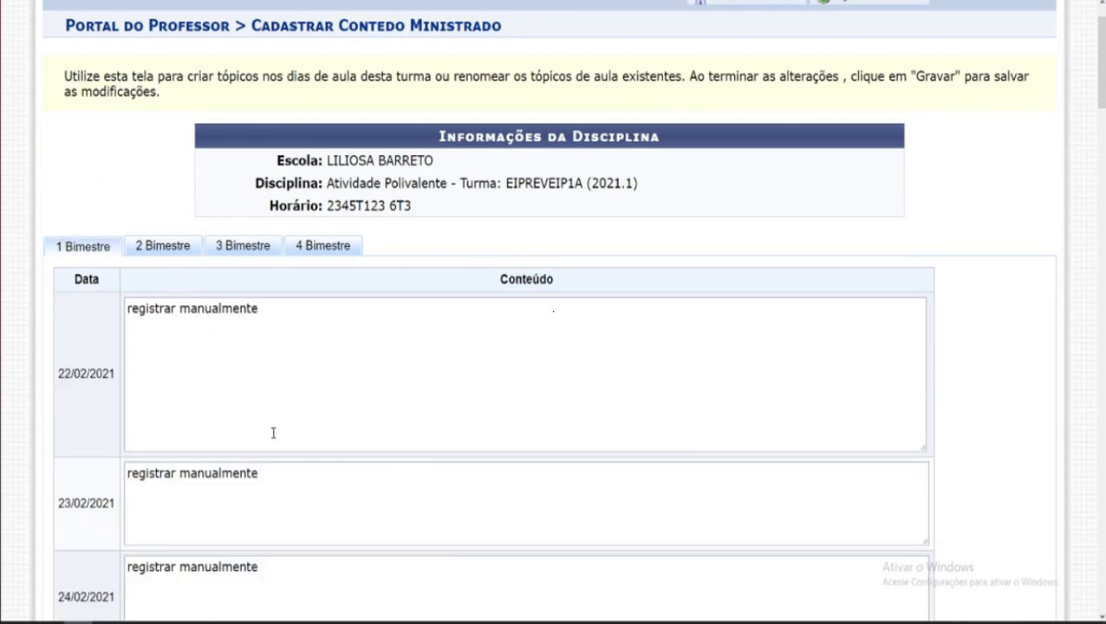
pyautogui.scroll(-5, 259, 412)
pyautogui.click(212, 290)
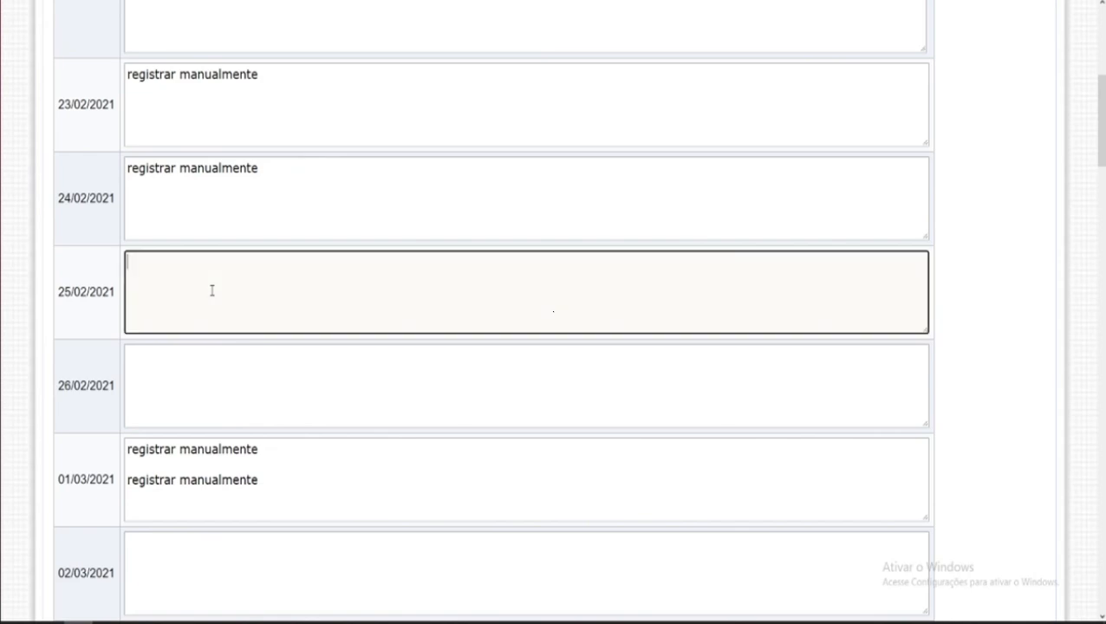
pyautogui.hotkey('ctrl', 'v')
pyautogui.click(210, 382)
pyautogui.scroll(-5, 211, 377)
pyautogui.click(232, 95)
pyautogui.hotkey('ctrl', 'v')
pyautogui.click(224, 195)
pyautogui.hotkey('ctrl', 'v')
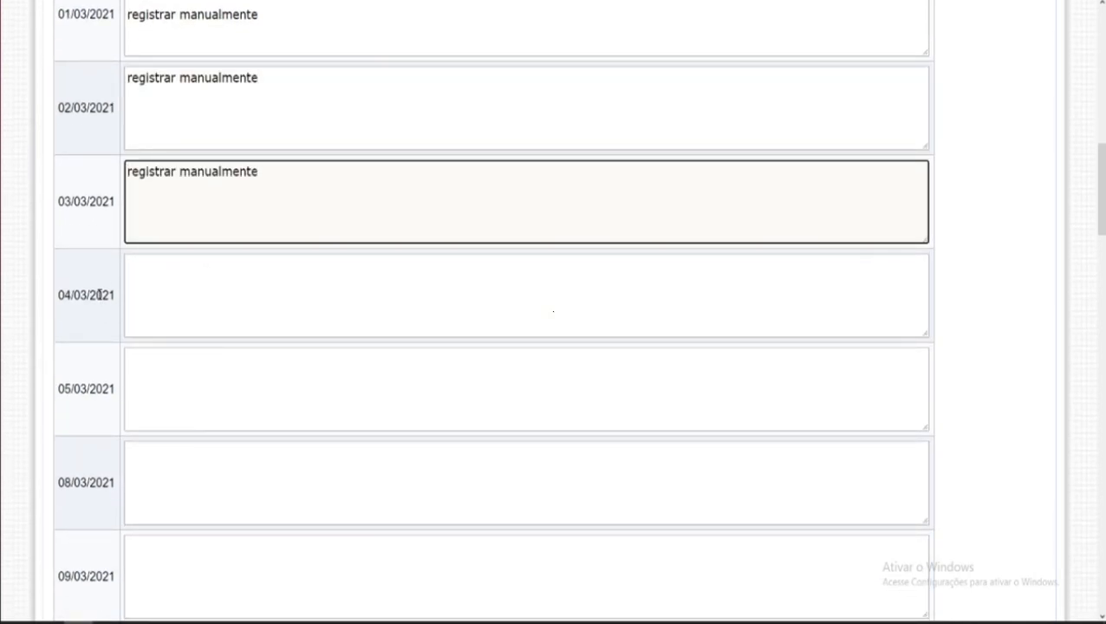
# Step: Review the filled content boxes of the 1 Bimestre dates
pyautogui.scroll(8, 98, 295)
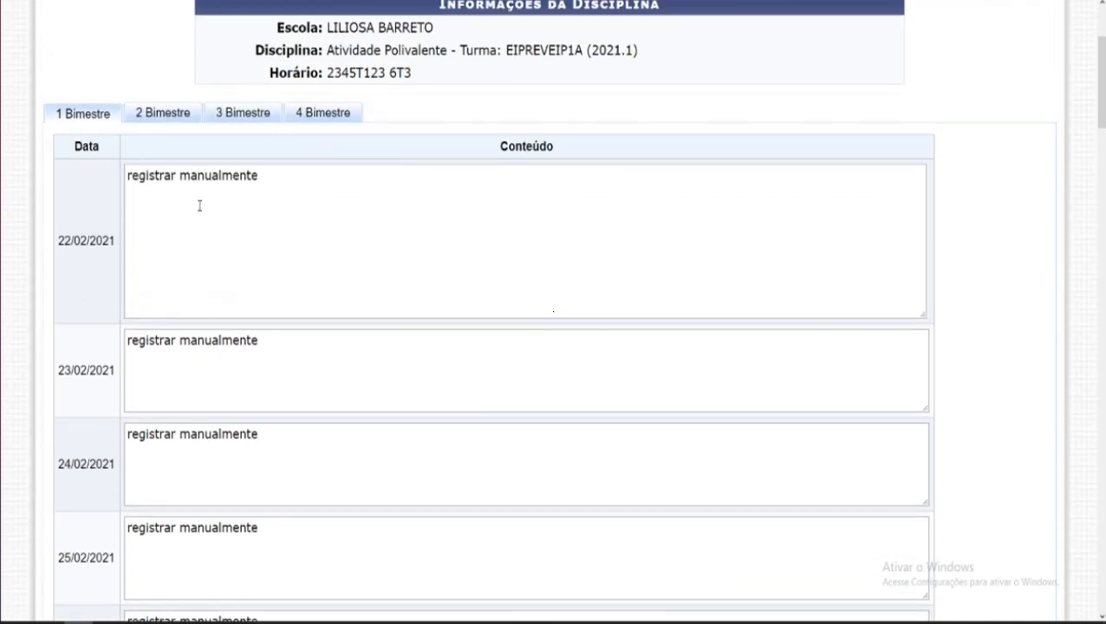
pyautogui.scroll(-2, 198, 205)
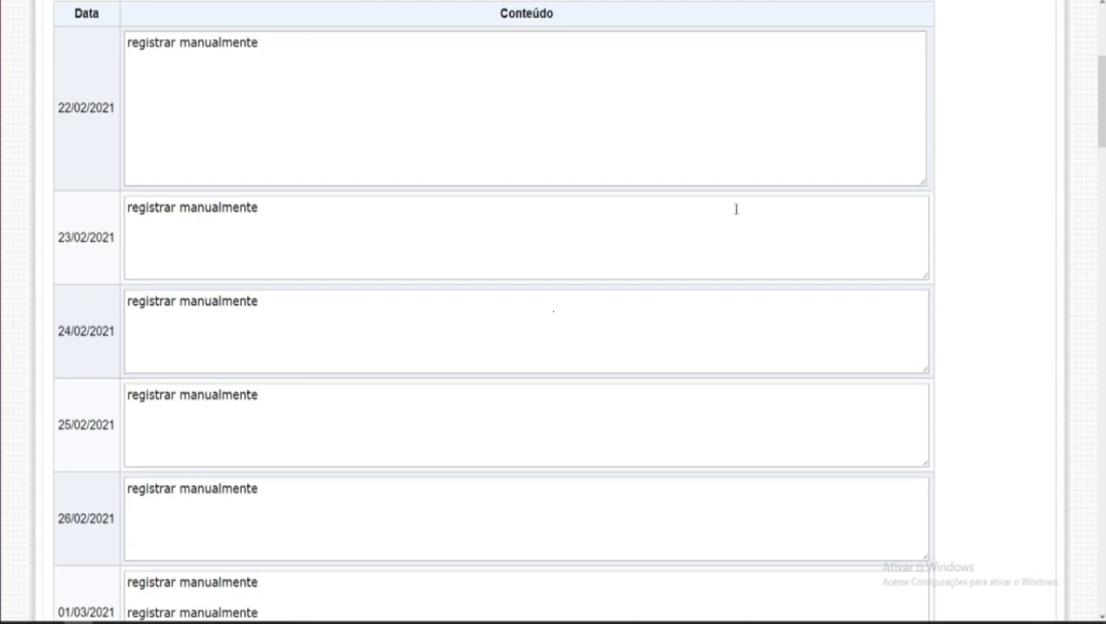
pyautogui.scroll(-15, 311, 486)
pyautogui.scroll(-20, 242, 531)
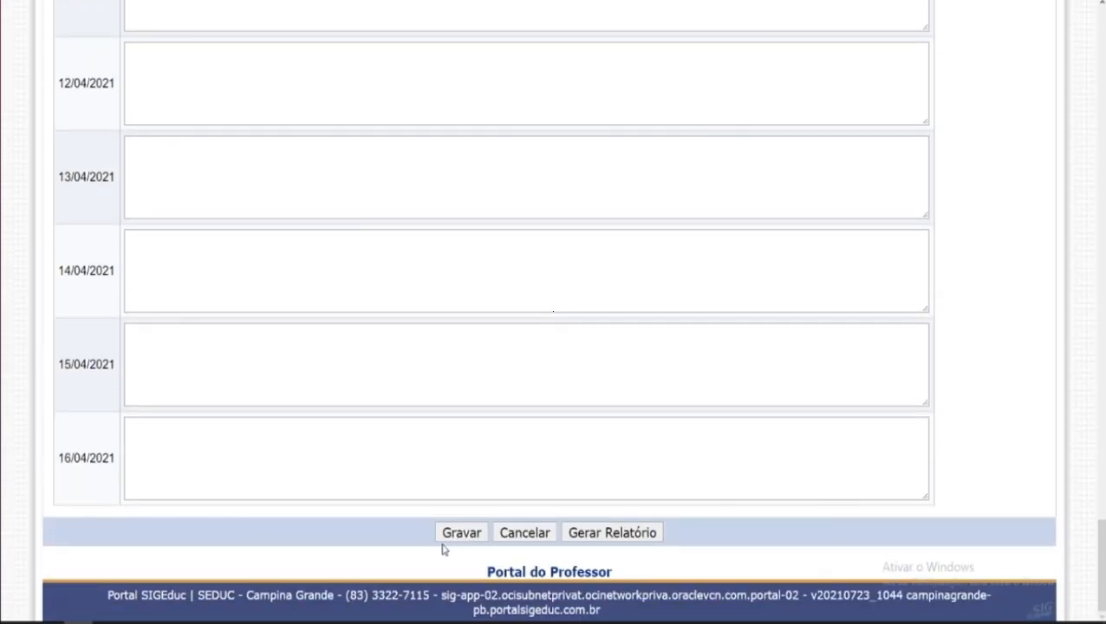
pyautogui.scroll(9, 122, 527)
pyautogui.scroll(20, 121, 526)
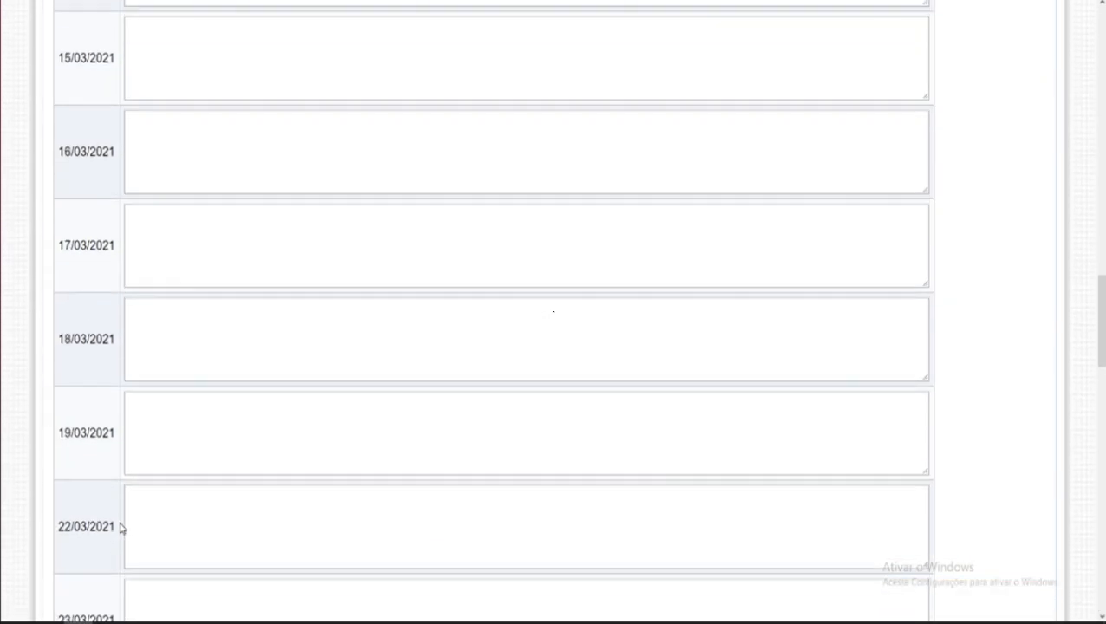
pyautogui.scroll(3, 118, 528)
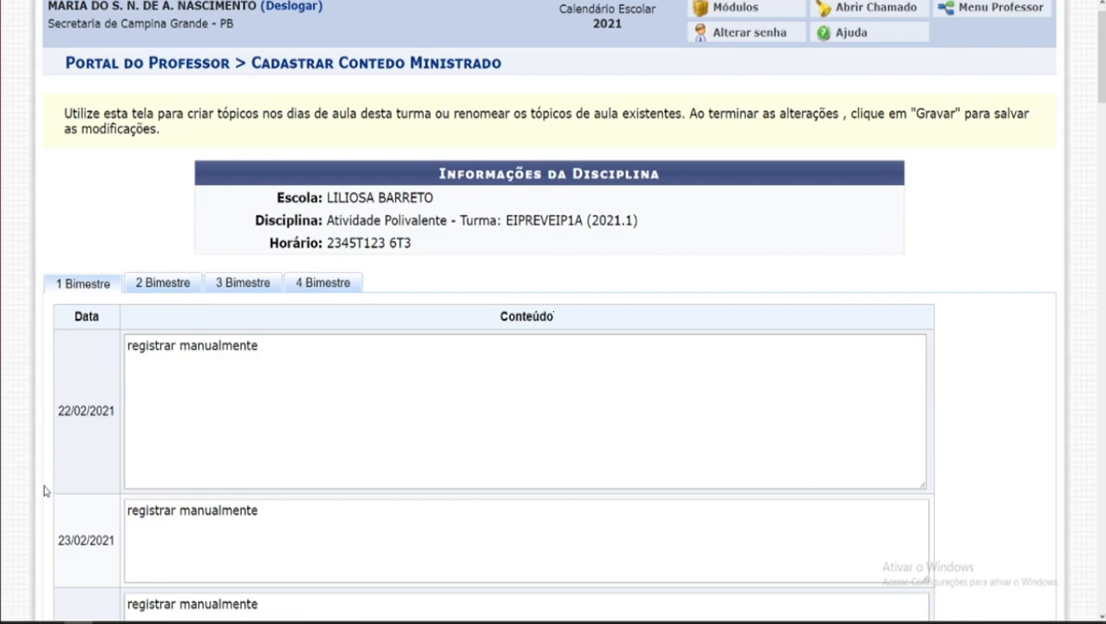
pyautogui.scroll(-3, 260, 398)
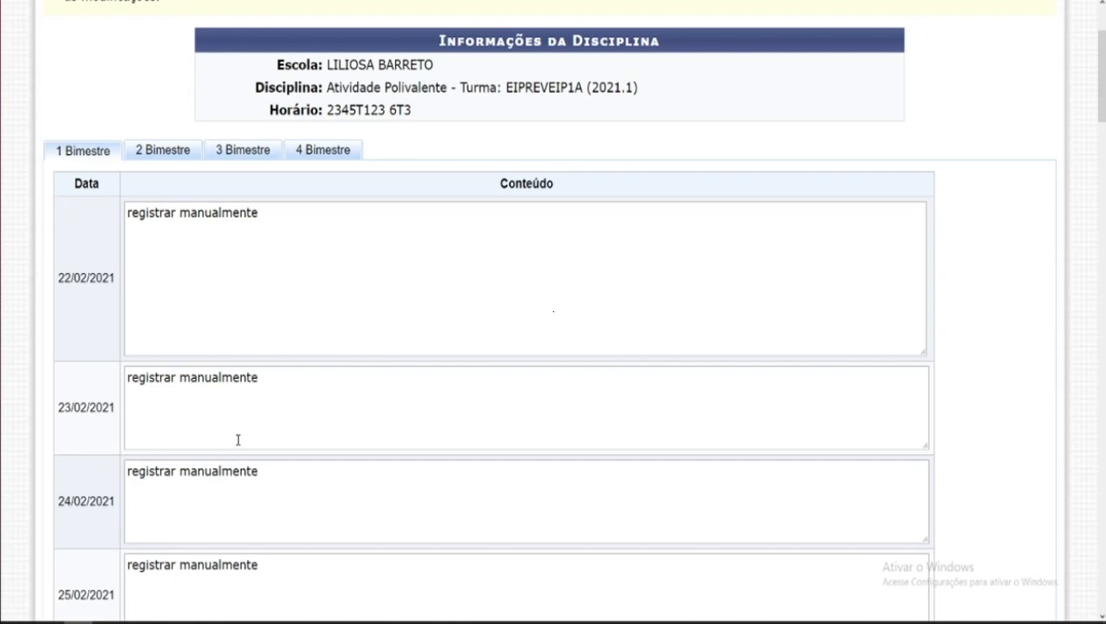
pyautogui.scroll(-5, 291, 306)
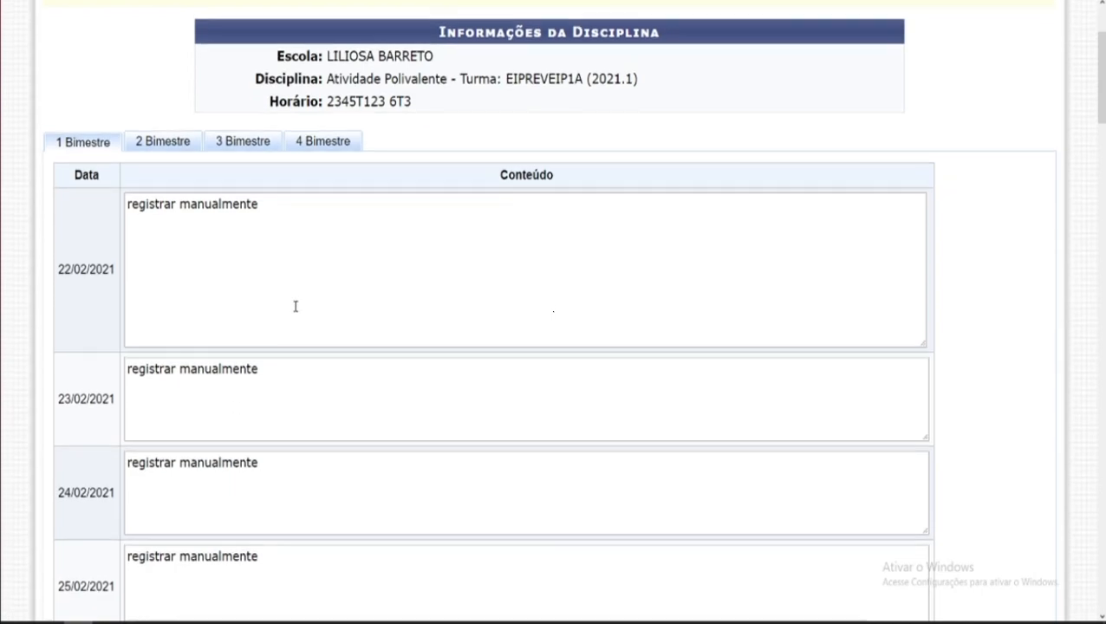
pyautogui.scroll(-8, 306, 378)
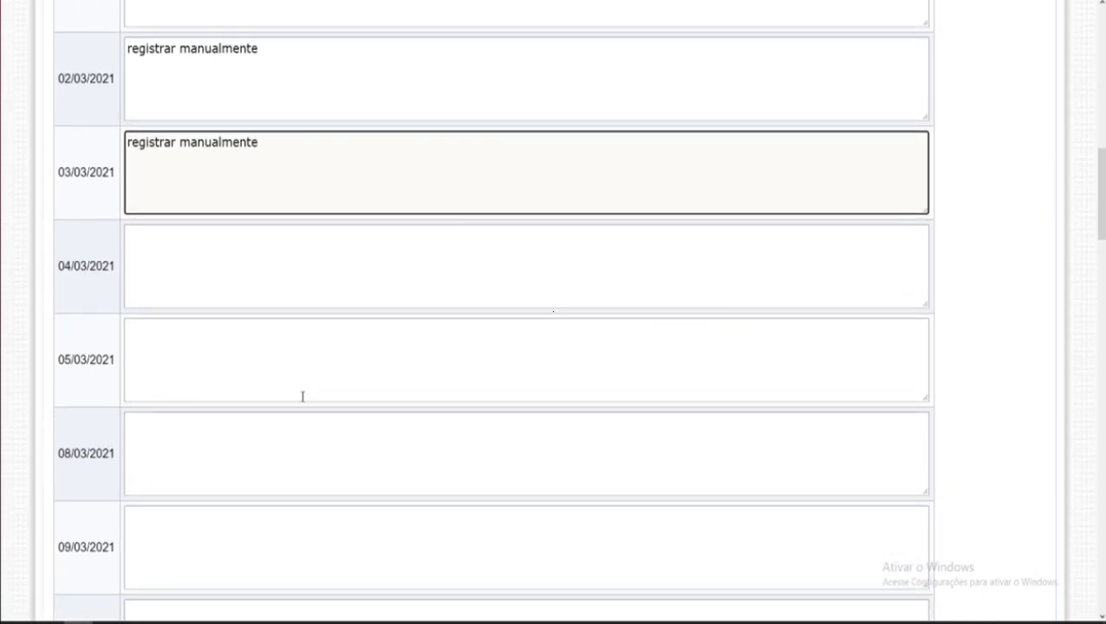
pyautogui.scroll(-2, 260, 424)
pyautogui.scroll(4, 346, 386)
pyautogui.scroll(4, 346, 386)
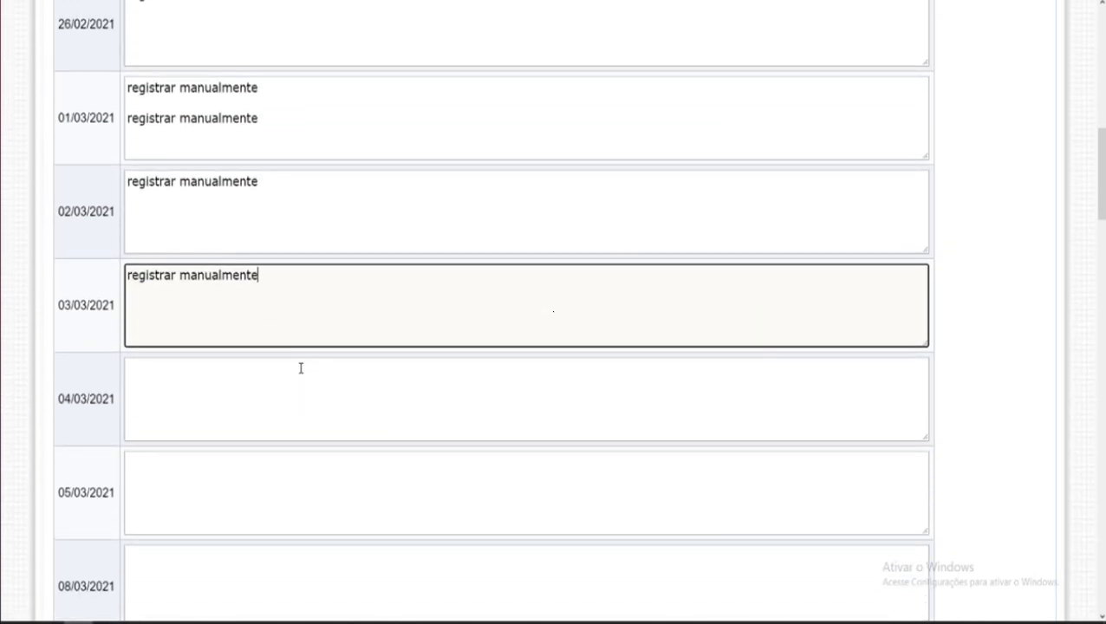
pyautogui.scroll(2, 301, 368)
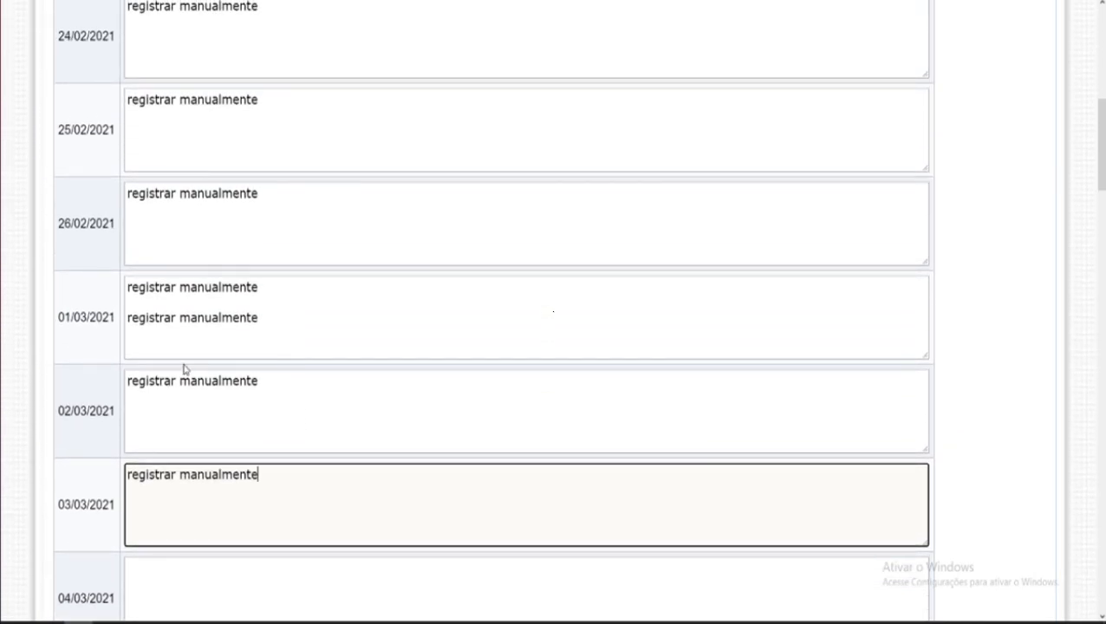
pyautogui.scroll(6, 39, 378)
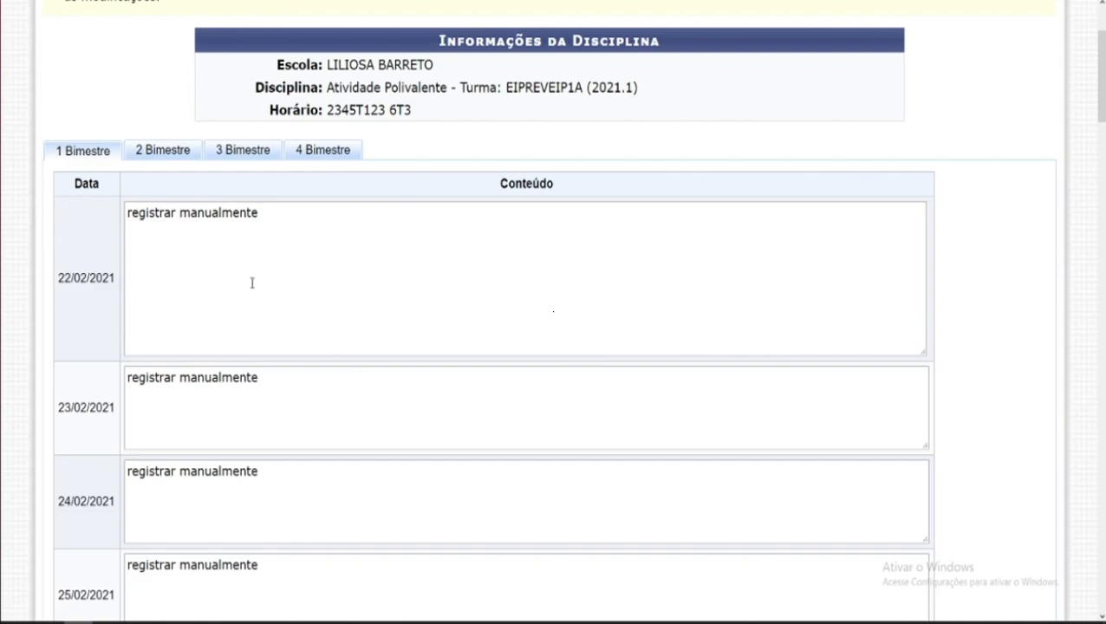
pyautogui.scroll(-3, 227, 260)
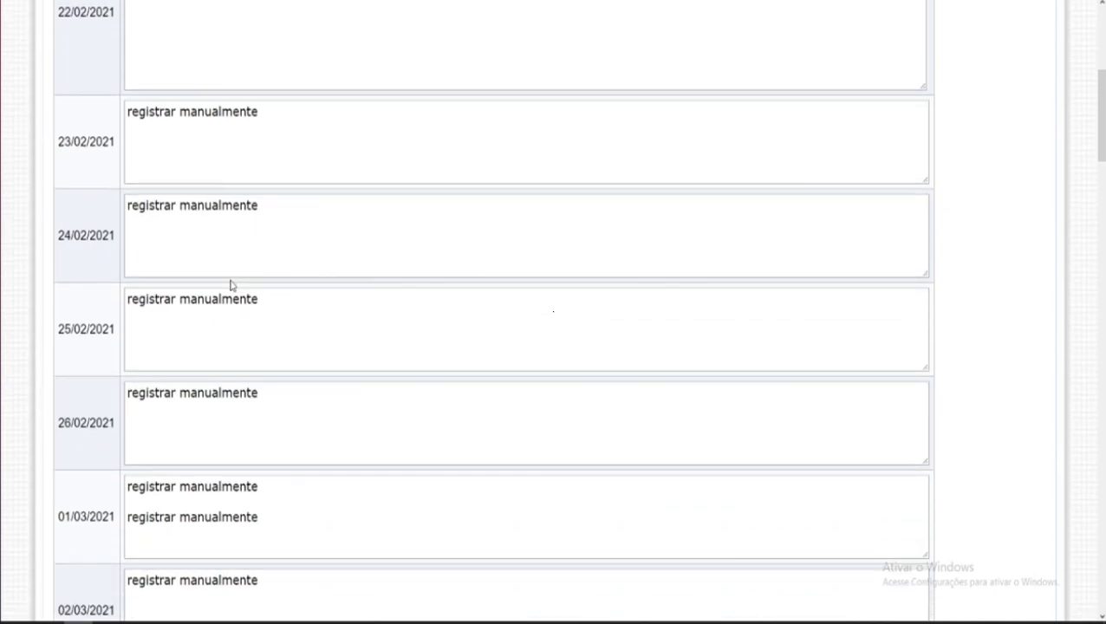
pyautogui.scroll(2, 231, 285)
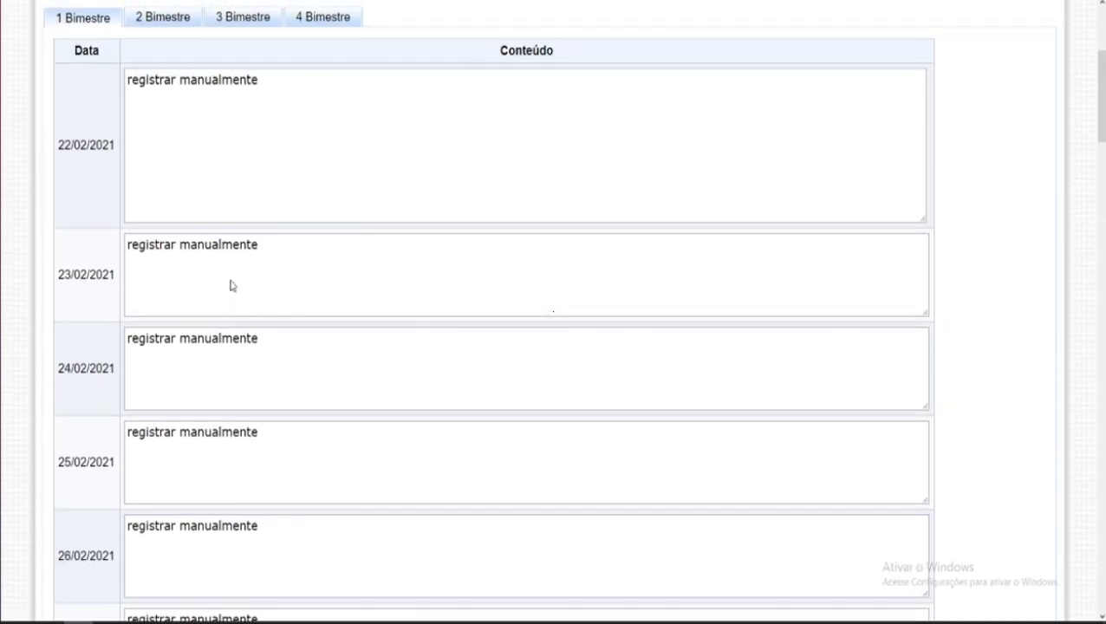
pyautogui.moveTo(129, 84); pyautogui.dragTo(286, 136)
pyautogui.click(128, 246)
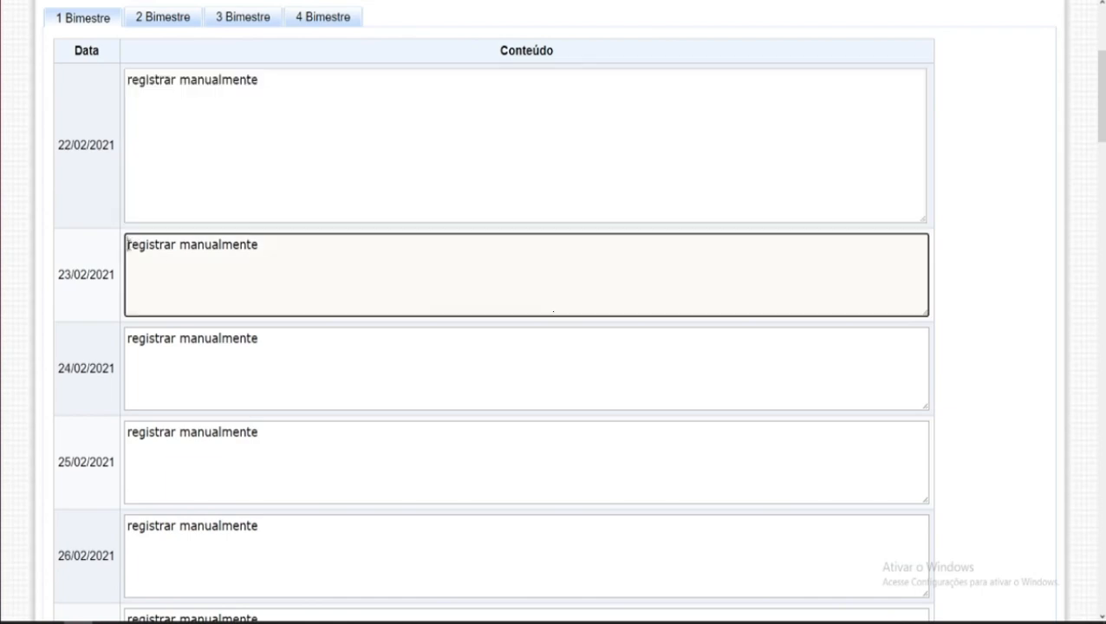
pyautogui.moveTo(129, 245); pyautogui.dragTo(319, 252)
pyautogui.moveTo(128, 339); pyautogui.dragTo(292, 344)
pyautogui.click(277, 366)
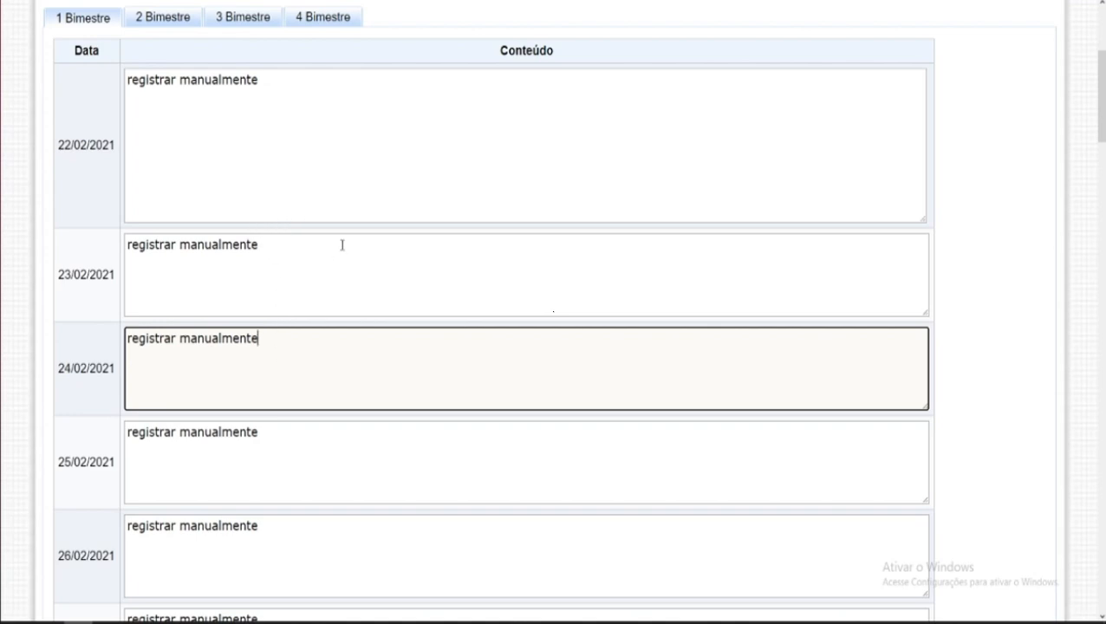
pyautogui.click(320, 164)
pyautogui.scroll(2, 282, 207)
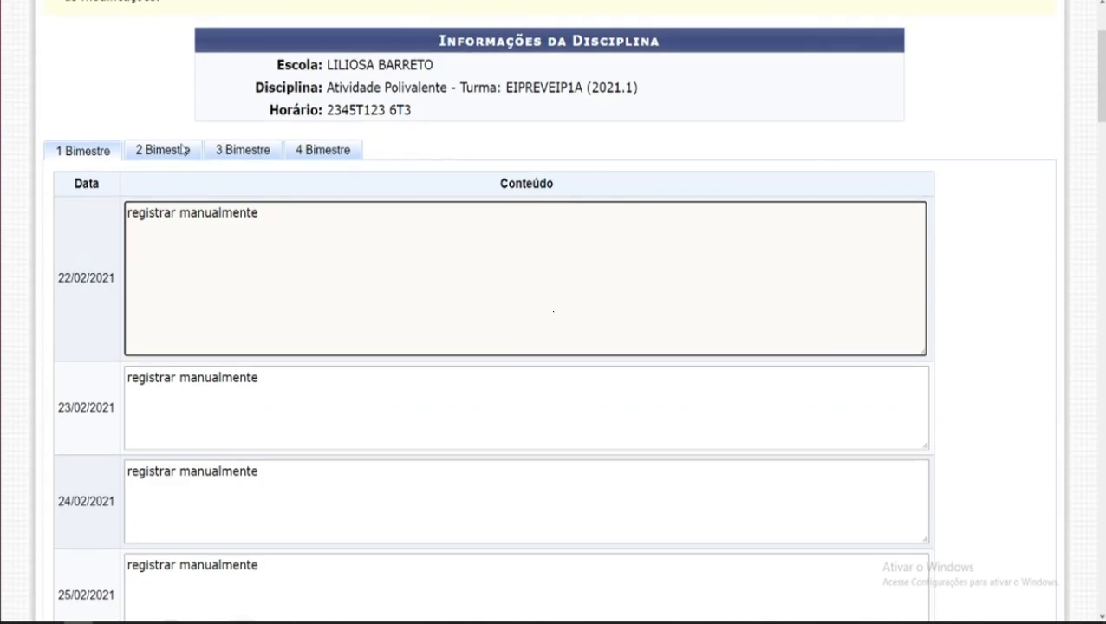
# Step: Check the content boxes on each bimester tab, ending back on 1 Bimestre
pyautogui.click(180, 150)
pyautogui.click(241, 154)
pyautogui.click(314, 154)
pyautogui.click(169, 154)
pyautogui.click(219, 156)
pyautogui.click(289, 346)
pyautogui.click(246, 245)
pyautogui.click(255, 448)
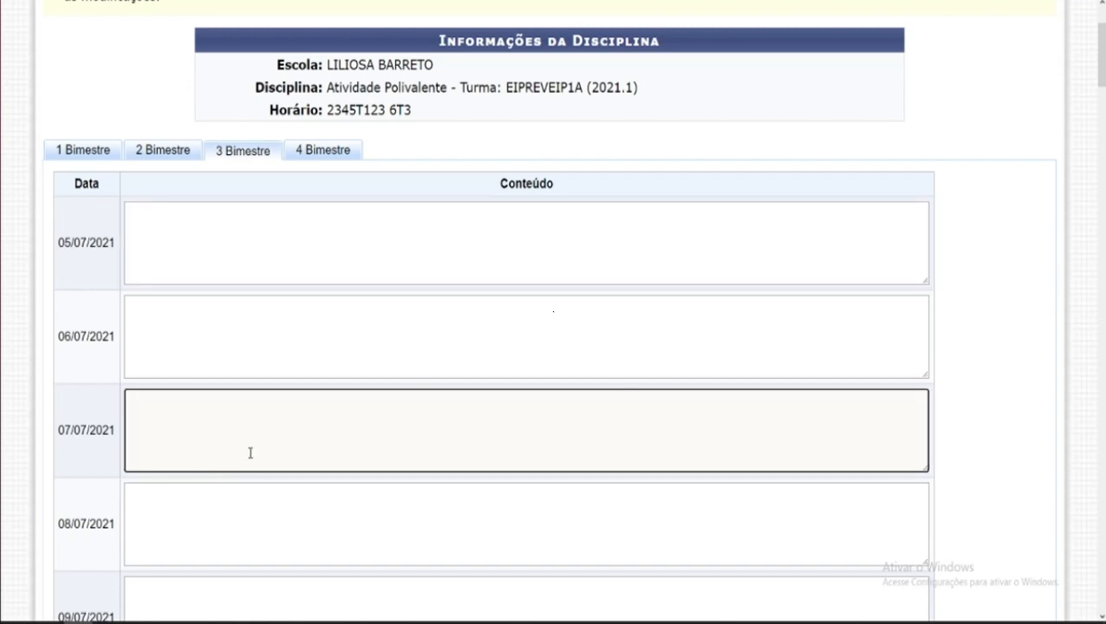
pyautogui.click(74, 155)
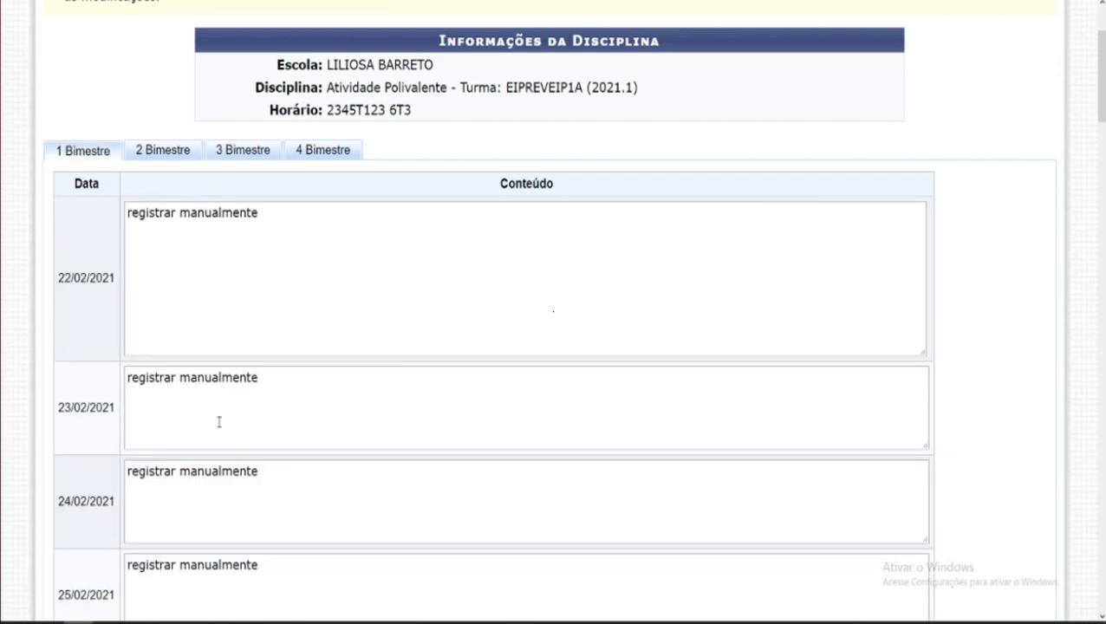
pyautogui.scroll(-3, 231, 431)
pyautogui.scroll(4, 231, 432)
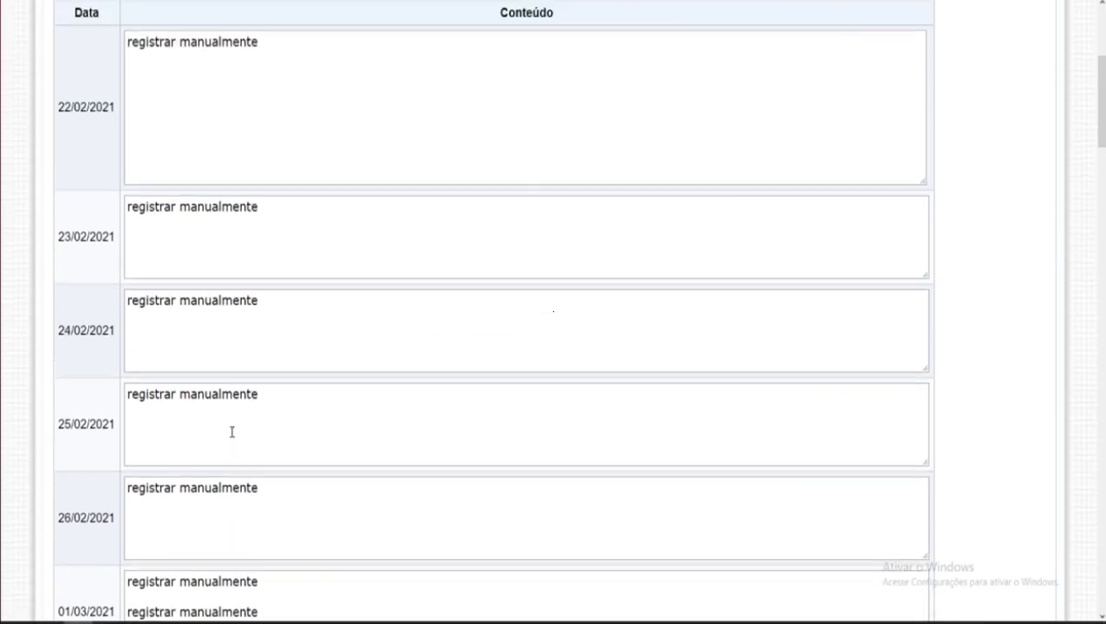
pyautogui.scroll(1, 231, 431)
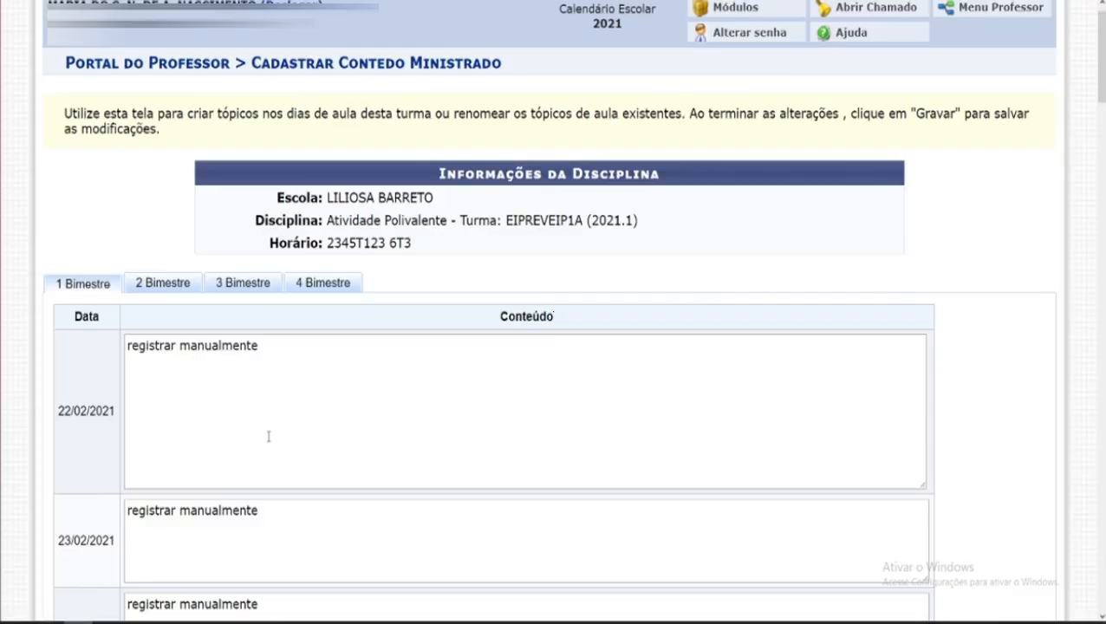